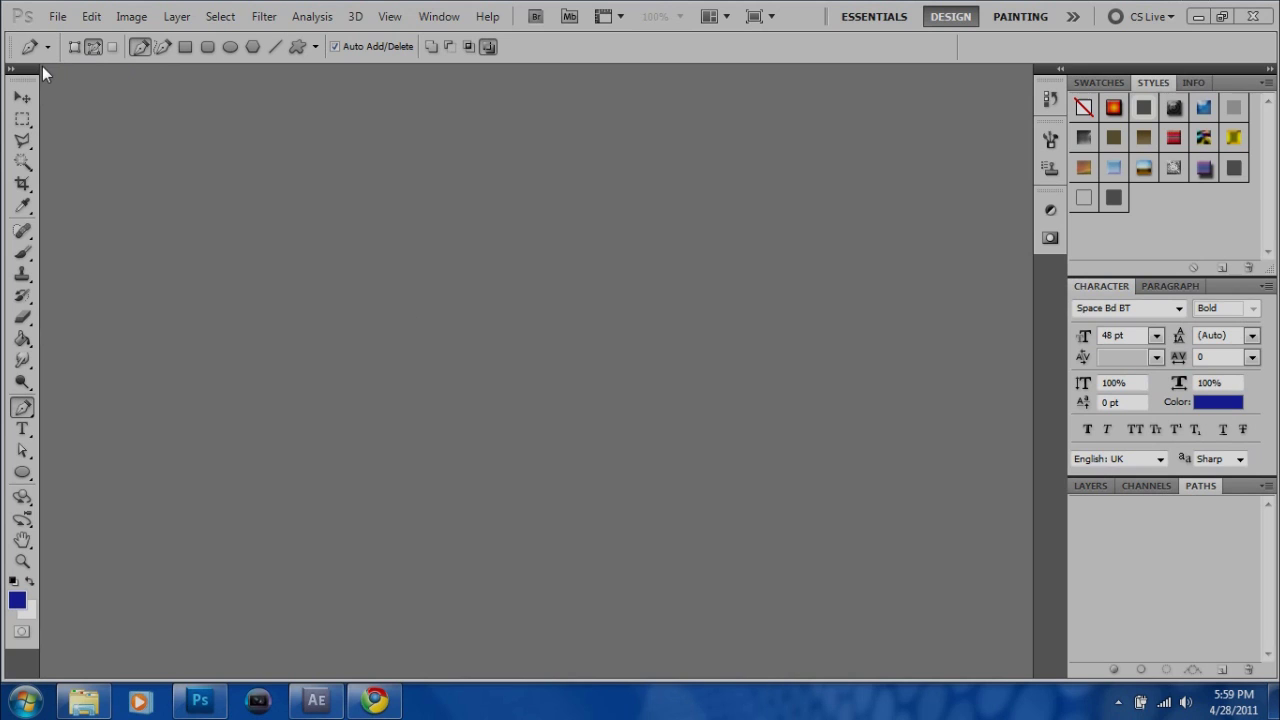
Step: Start a new 1280×720 px document named Sdfgdfg with a transparent background
click(57, 17)
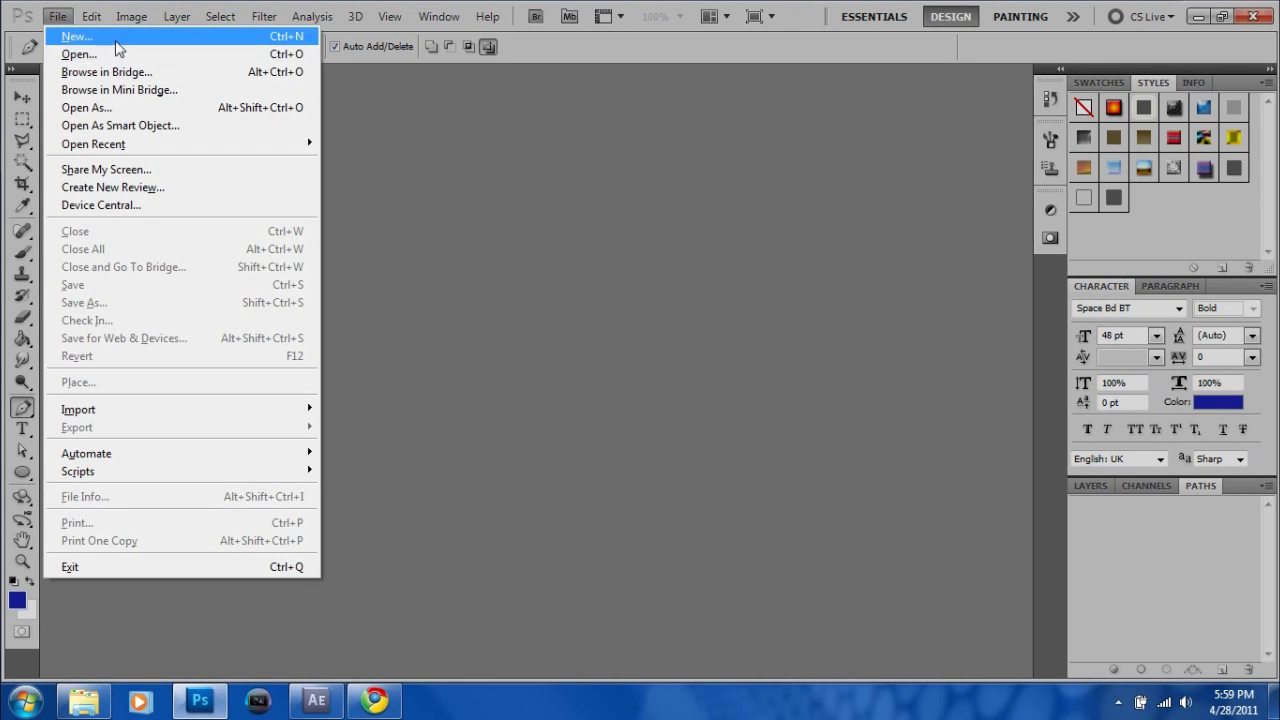
click(116, 42)
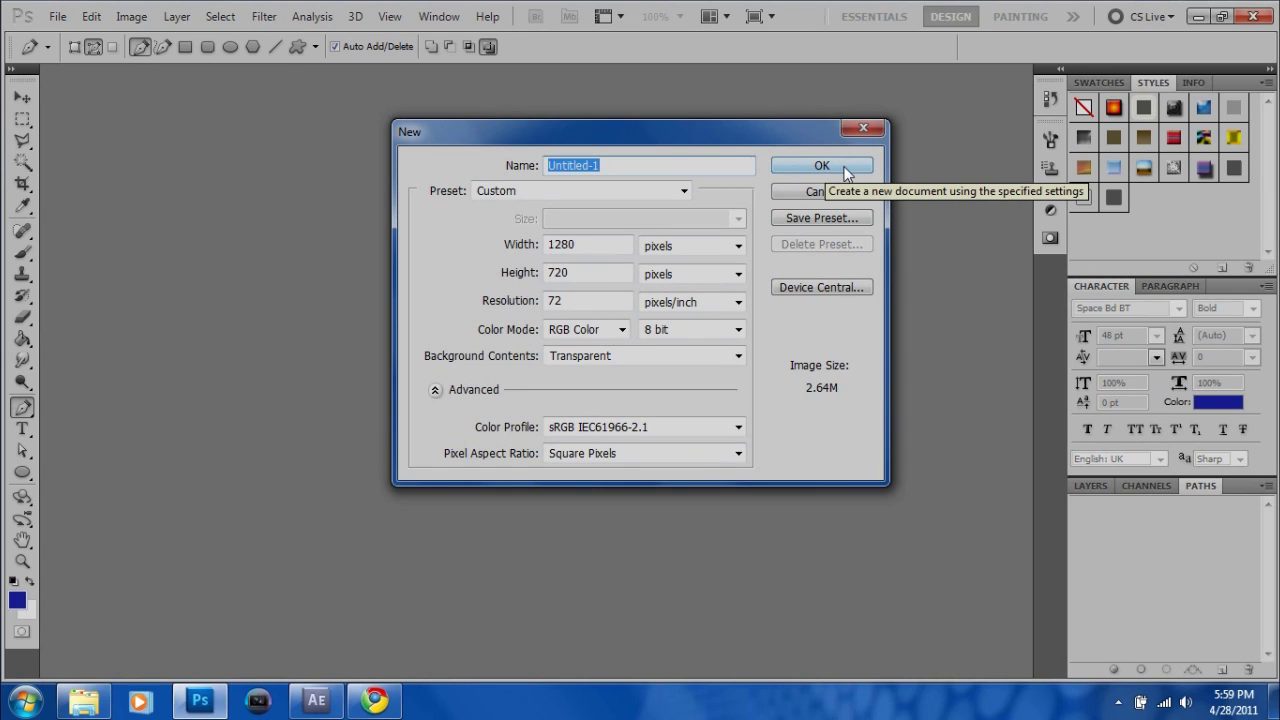
key(BackSpace)
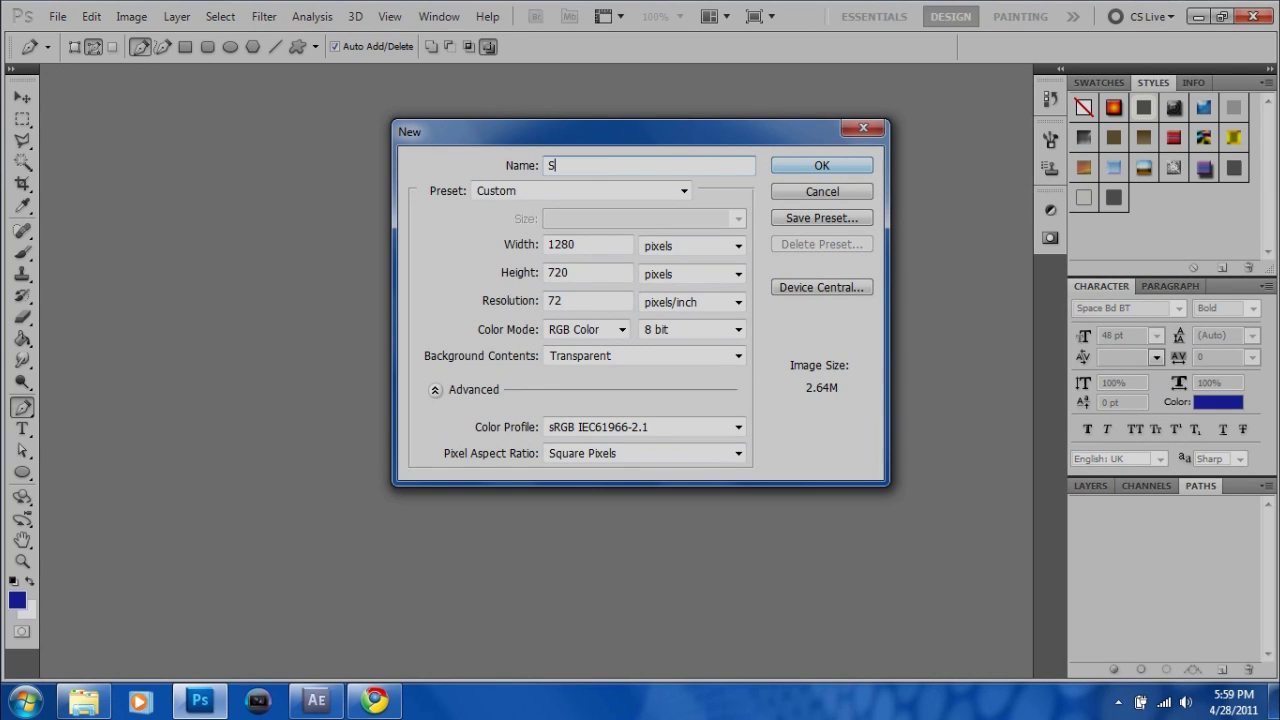
text(Sdfgdfg)
Step: Create the blank transparent Sdfgdfg canvas, then show the hidden taskbar tray icons
click(817, 166)
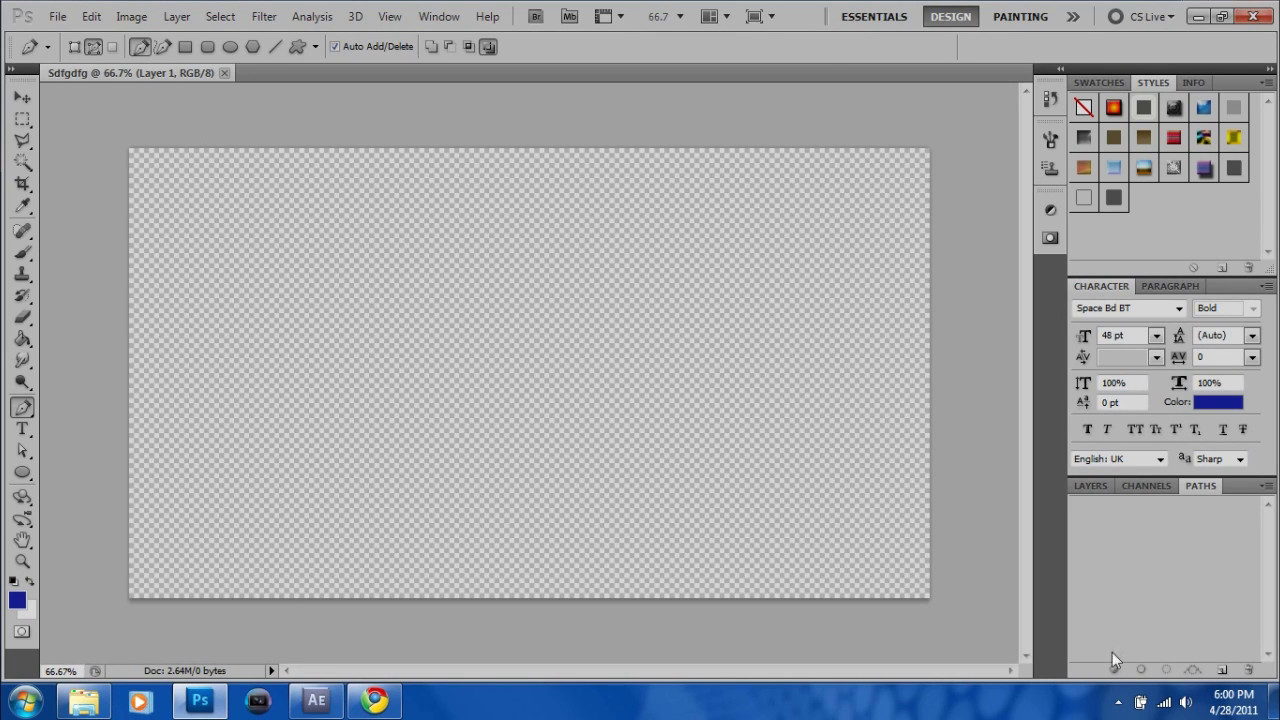
click(1118, 702)
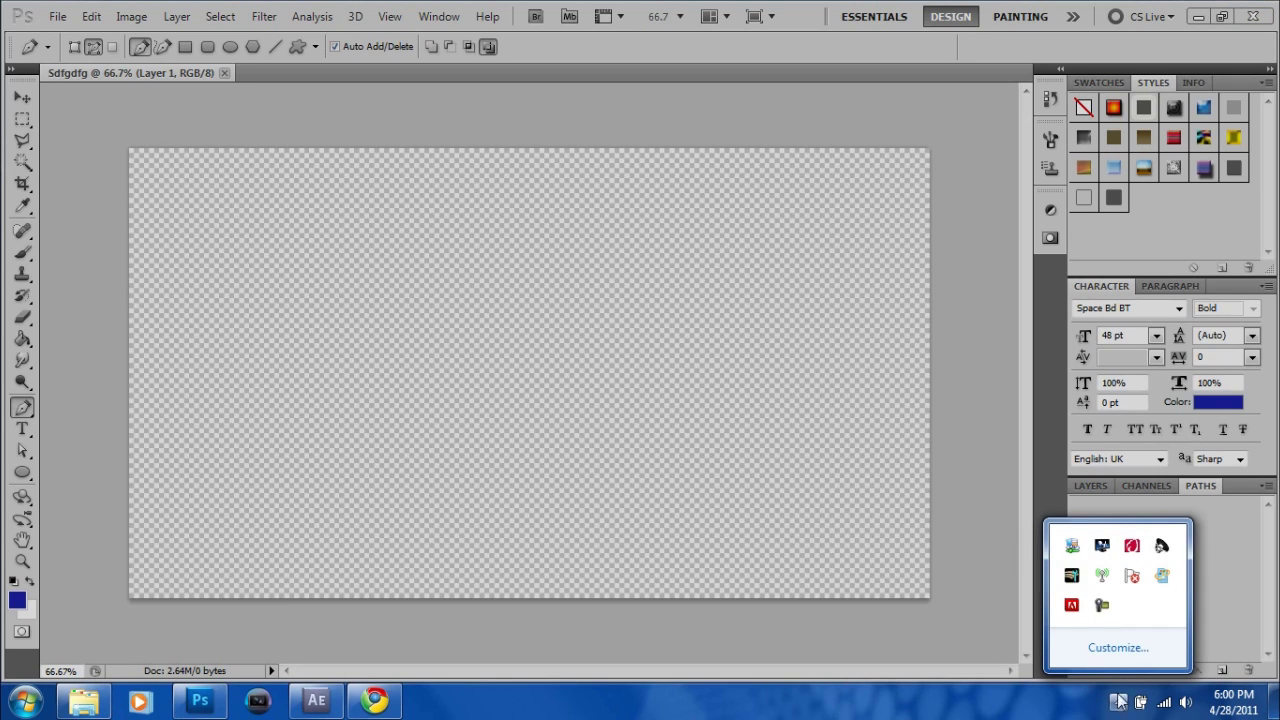
Step: Draw a looping Pen-tool Work Path of ten smooth anchor points sweeping across the canvas
click(1116, 702)
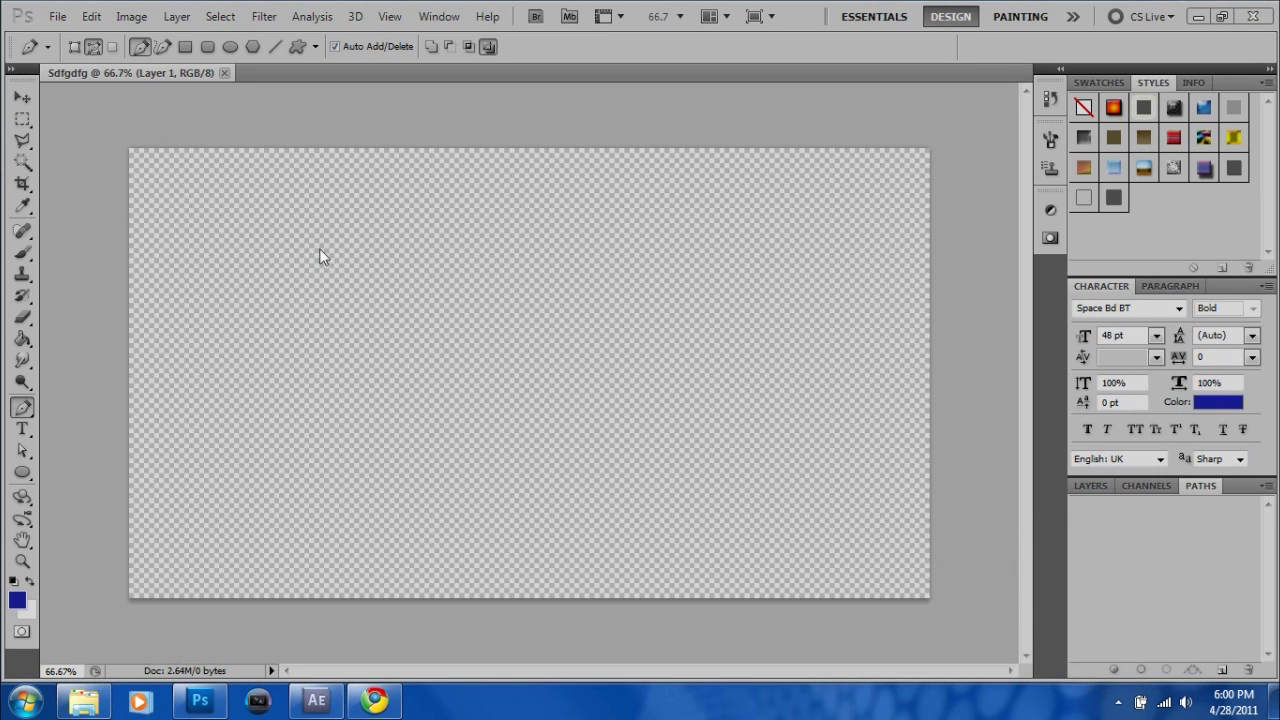
click(116, 138)
drag(431, 349, 672, 298)
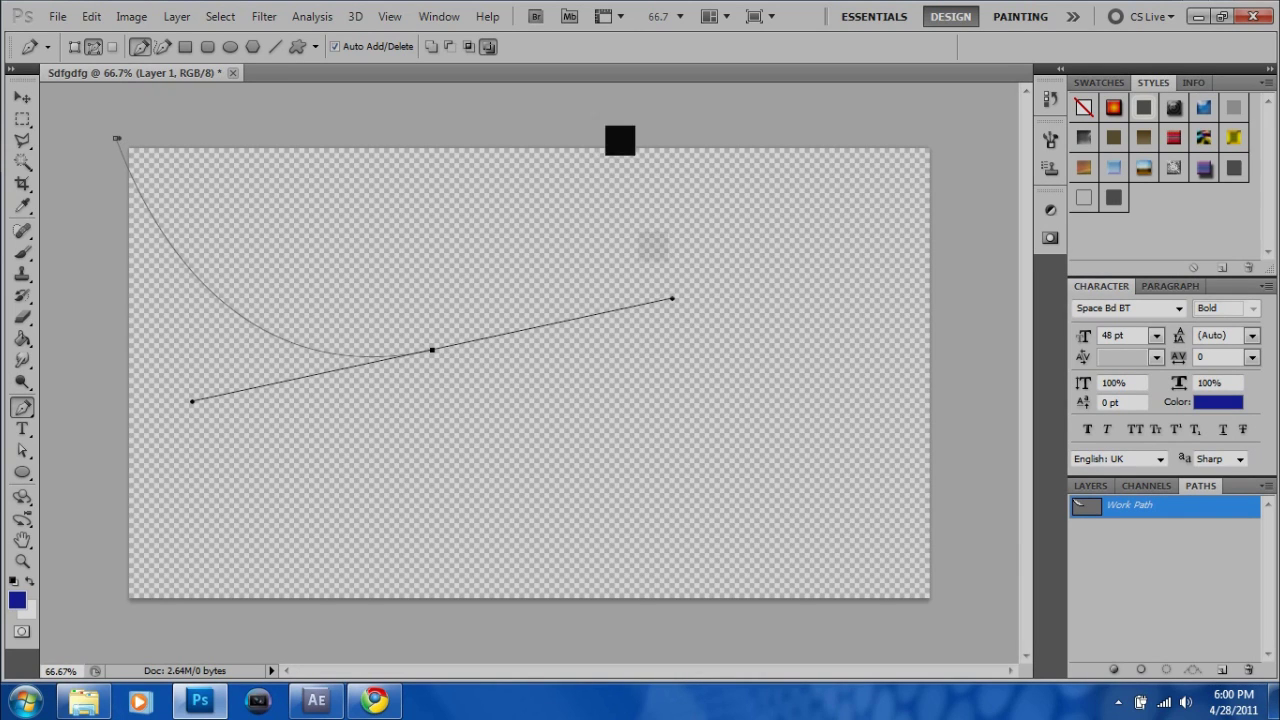
drag(510, 167, 709, 114)
drag(738, 233, 739, 244)
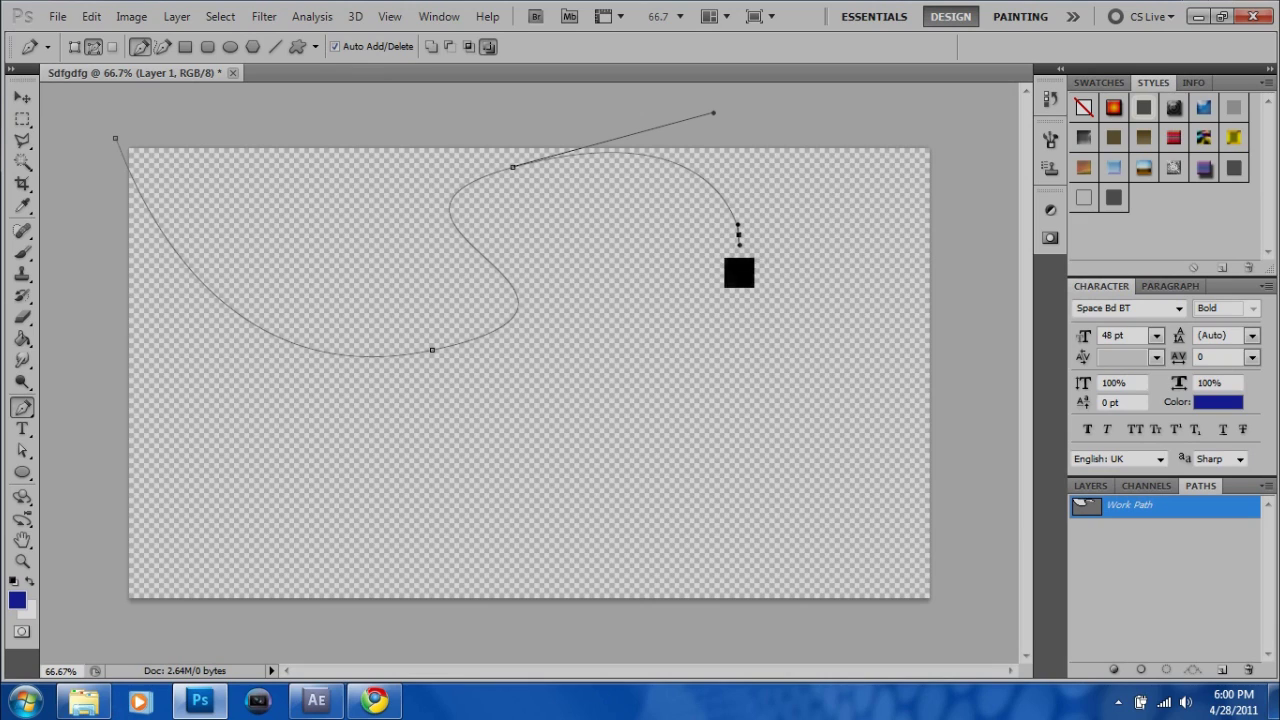
drag(600, 376, 286, 423)
drag(92, 426, 129, 451)
drag(208, 467, 246, 506)
drag(391, 562, 397, 577)
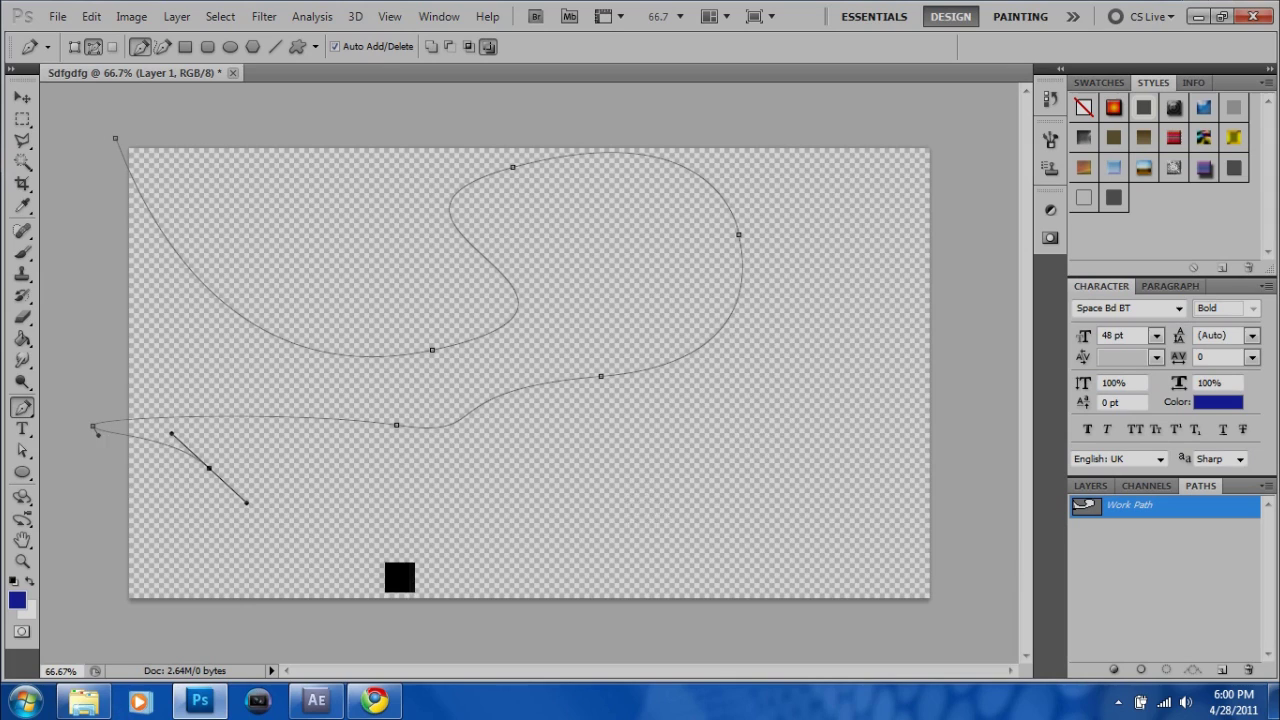
drag(763, 407, 494, 203)
drag(432, 427, 454, 431)
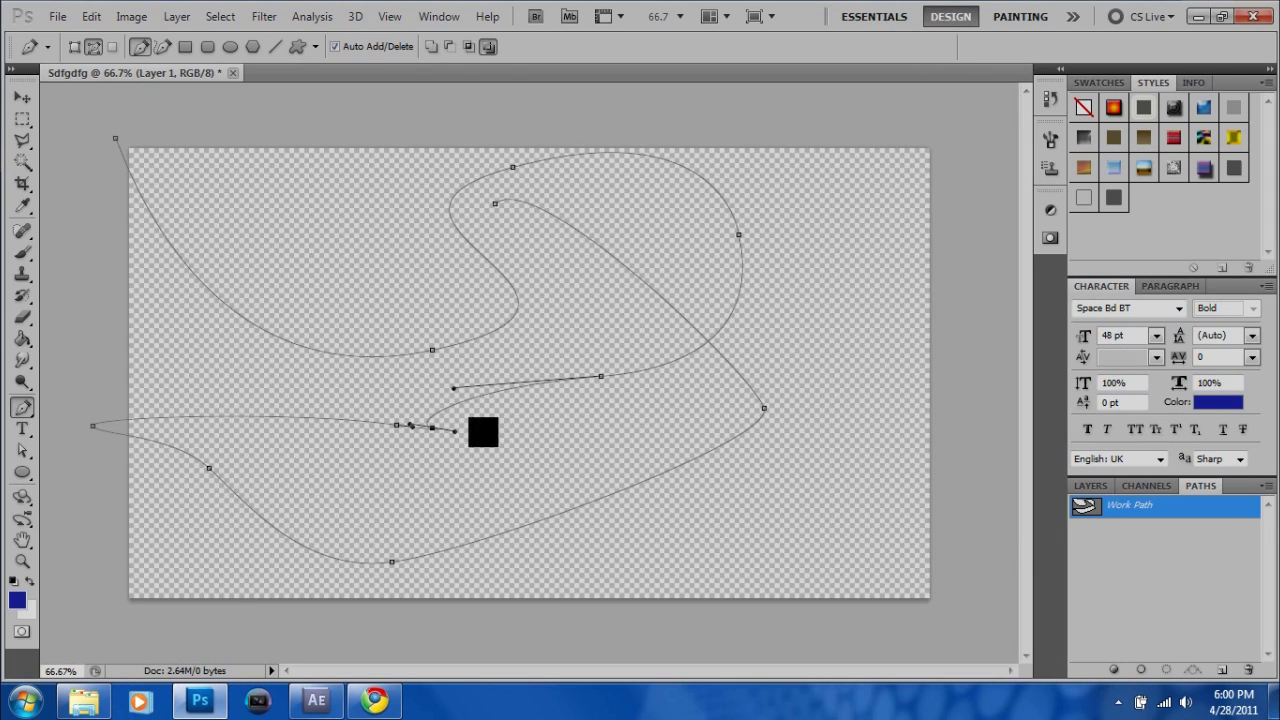
Step: Quit Photoshop without saving Sdfgdfg, then zoom the empty capture-4 composition viewer
click(1251, 16)
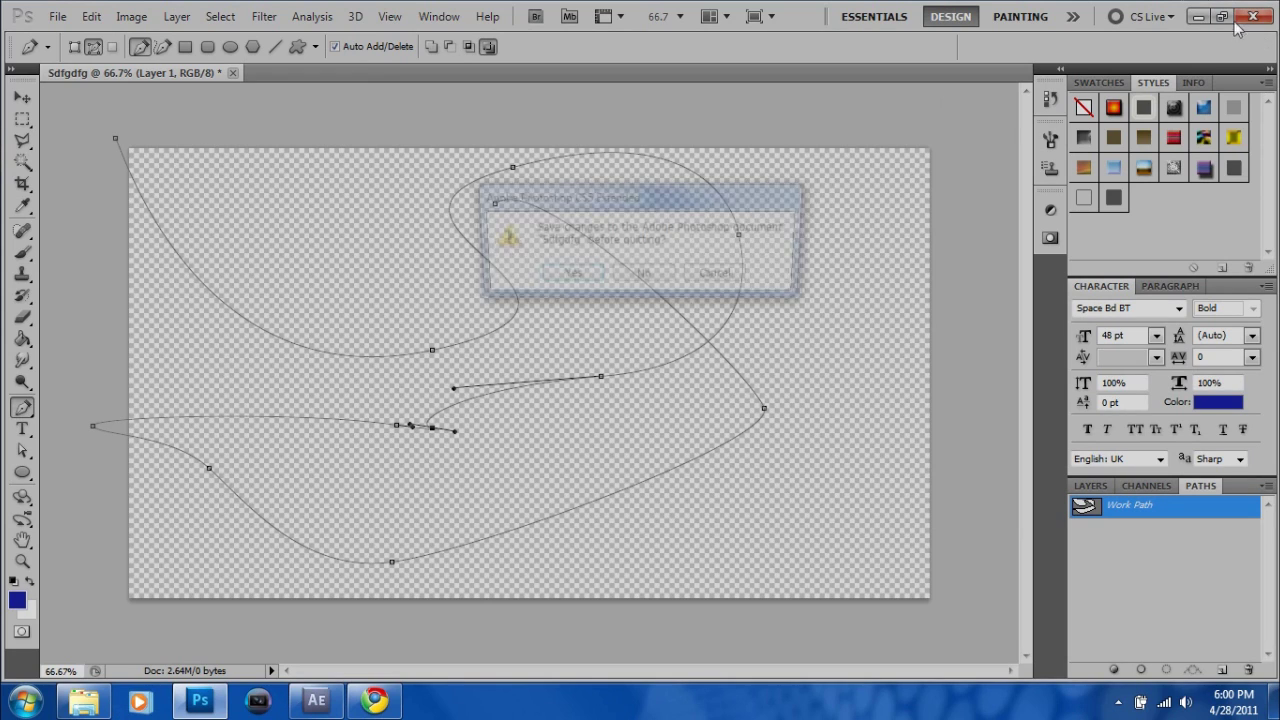
click(656, 280)
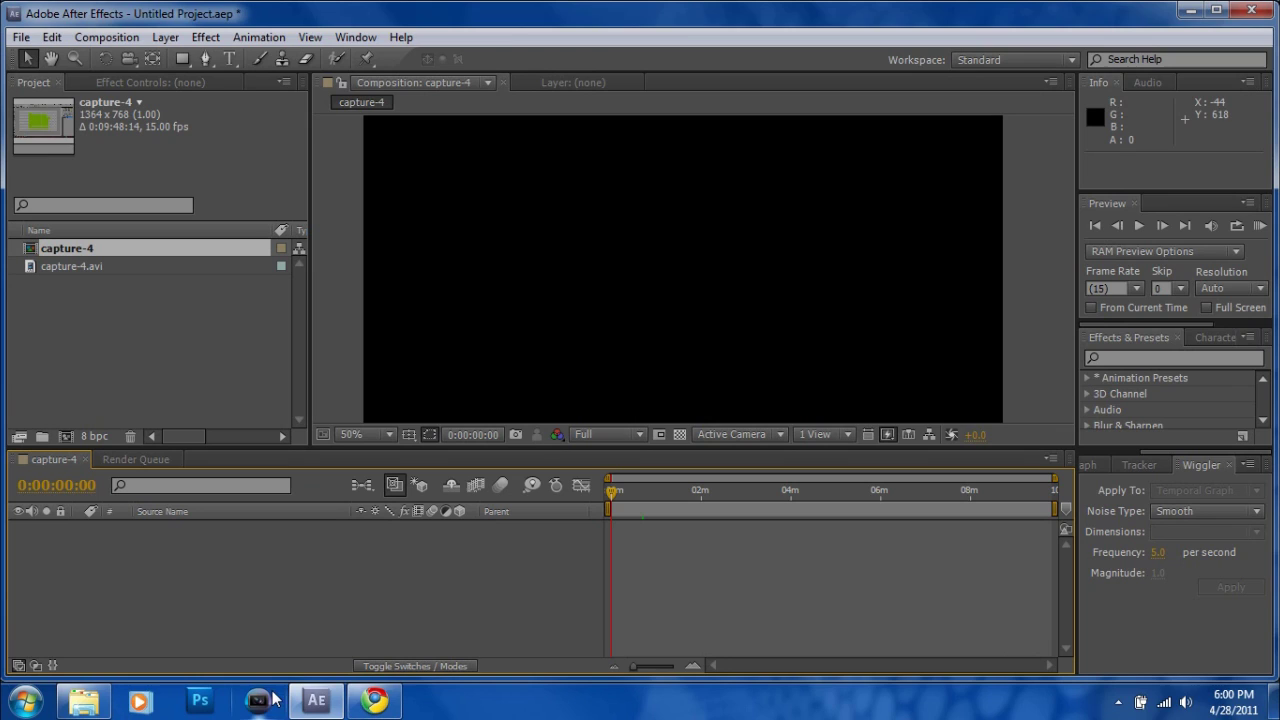
scroll(472, 272, down, 1)
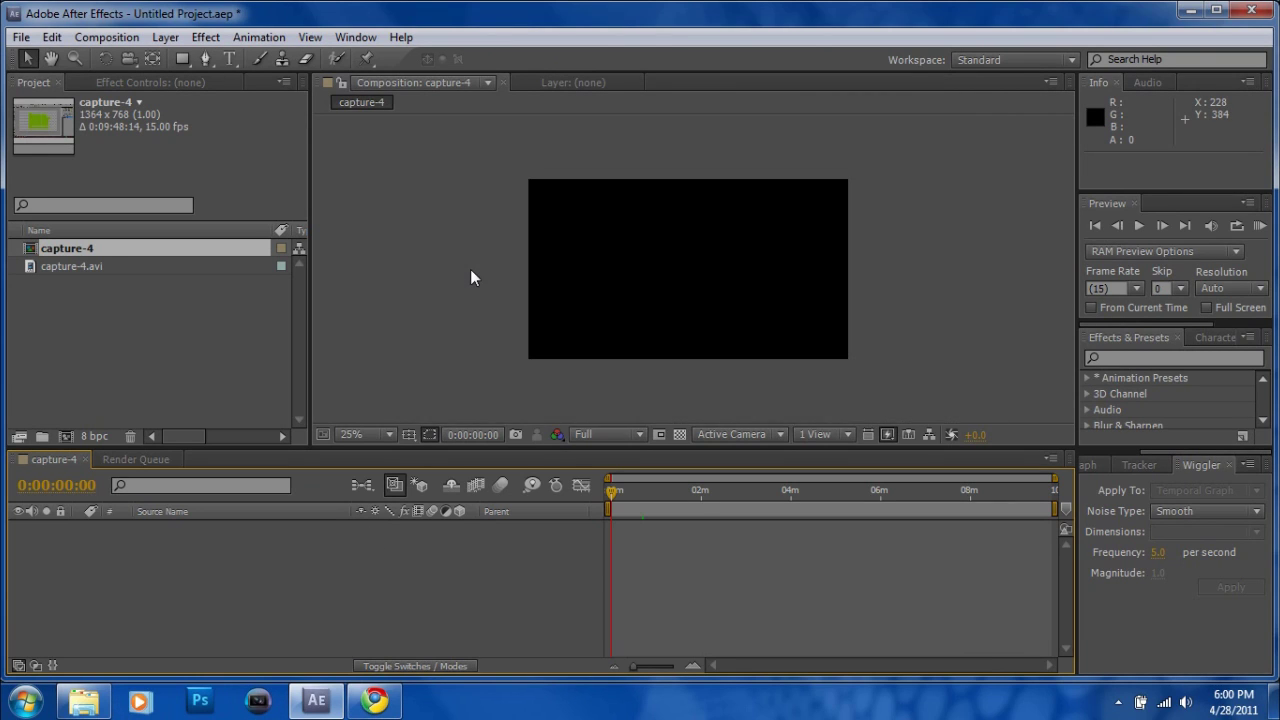
scroll(472, 272, up, 3)
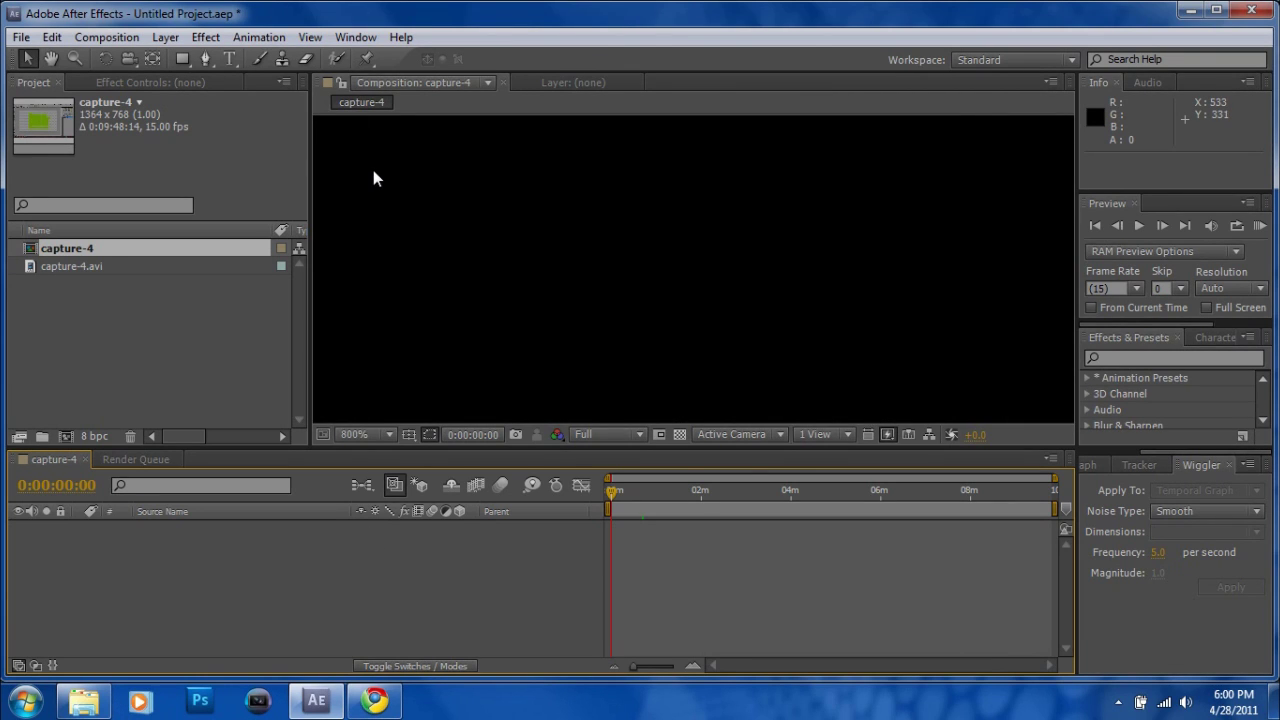
scroll(373, 185, down, 1)
scroll(373, 186, up, 1)
scroll(373, 186, down, 2)
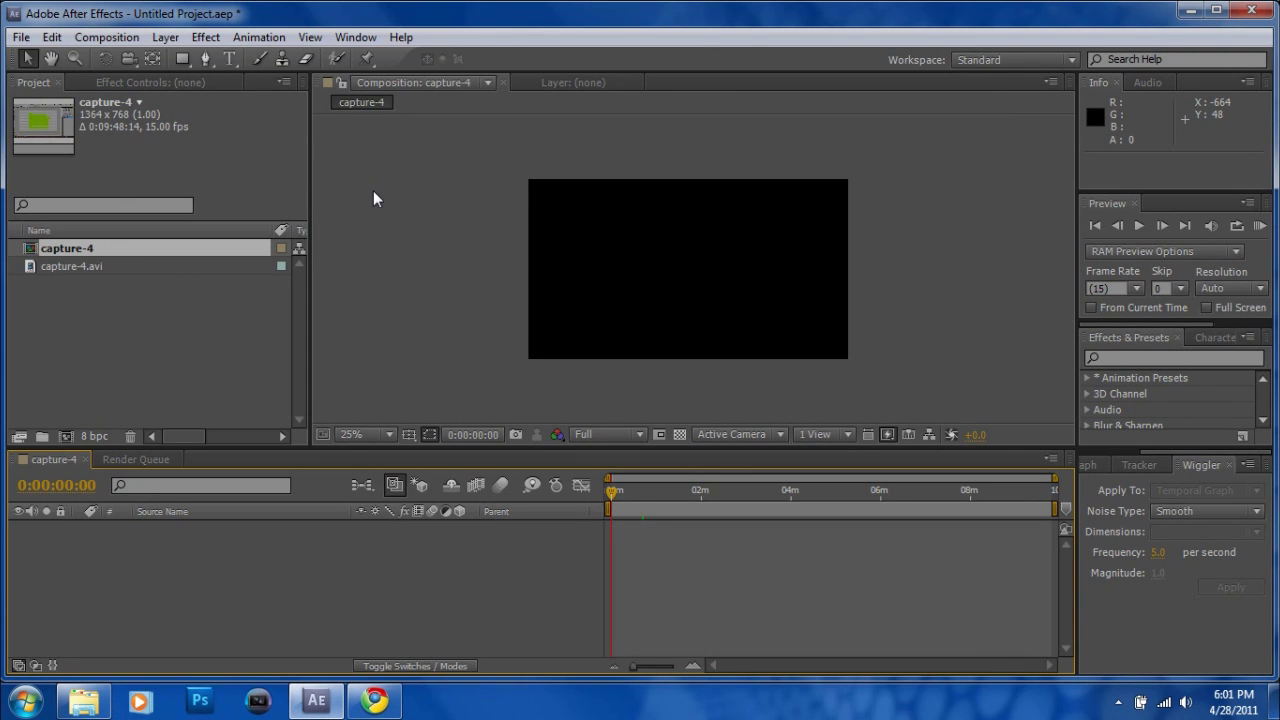
Step: Drag capture-4 from Explorer's Videos library into the After Effects Project panel
click(84, 700)
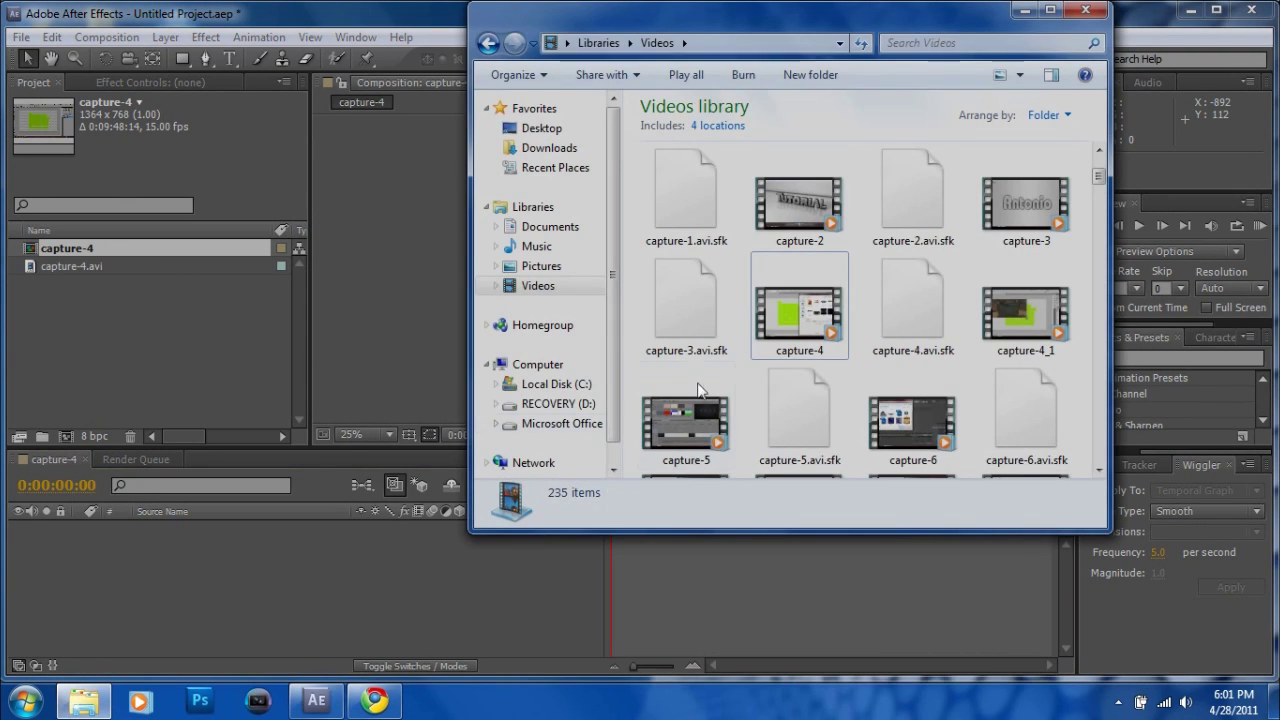
scroll(802, 297, down, 2)
scroll(802, 305, up, 4)
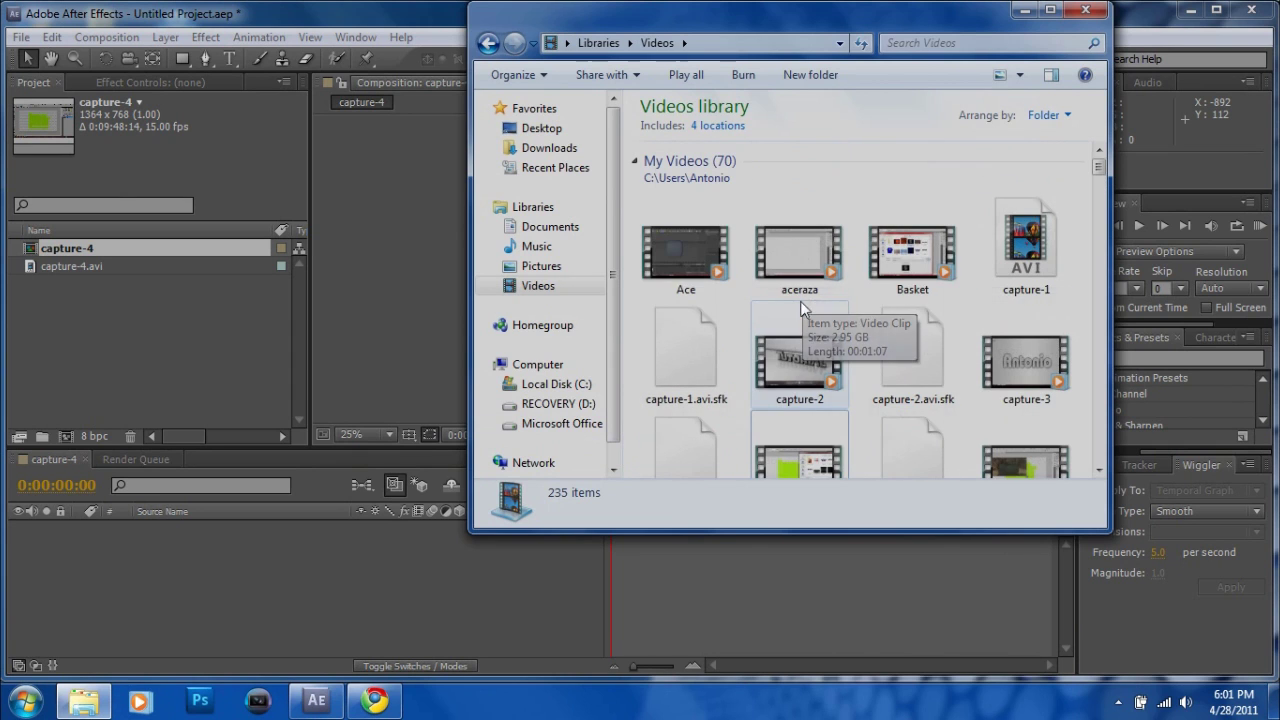
scroll(787, 413, down, 3)
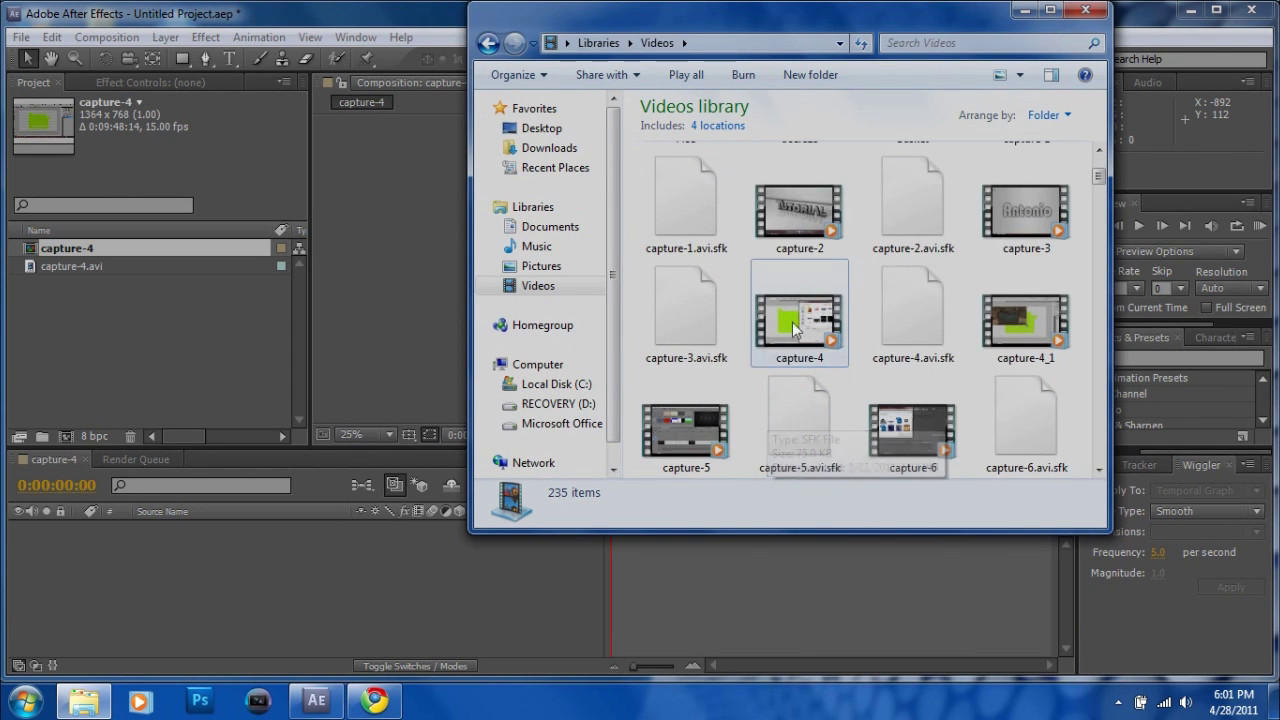
drag(793, 330, 194, 368)
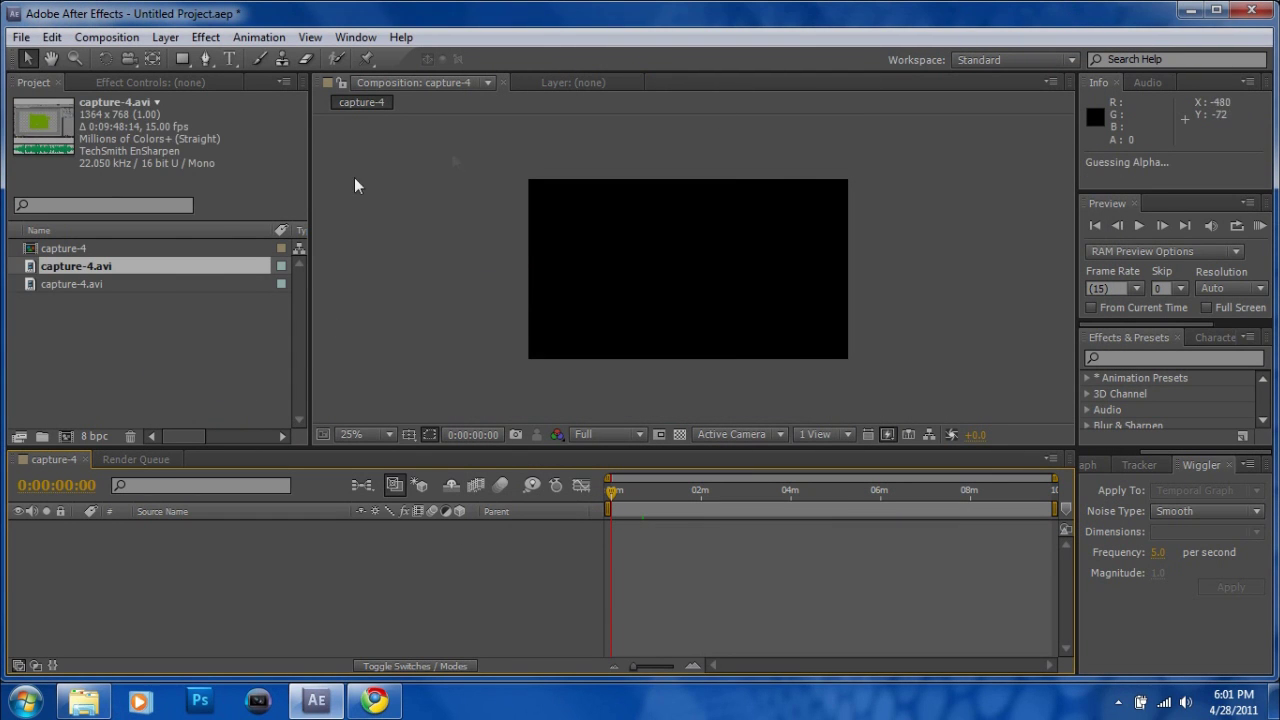
Step: Add capture-4.avi to the capture-4 composition as layer 1 and zoom the viewer to 25%
click(57, 285)
click(65, 267)
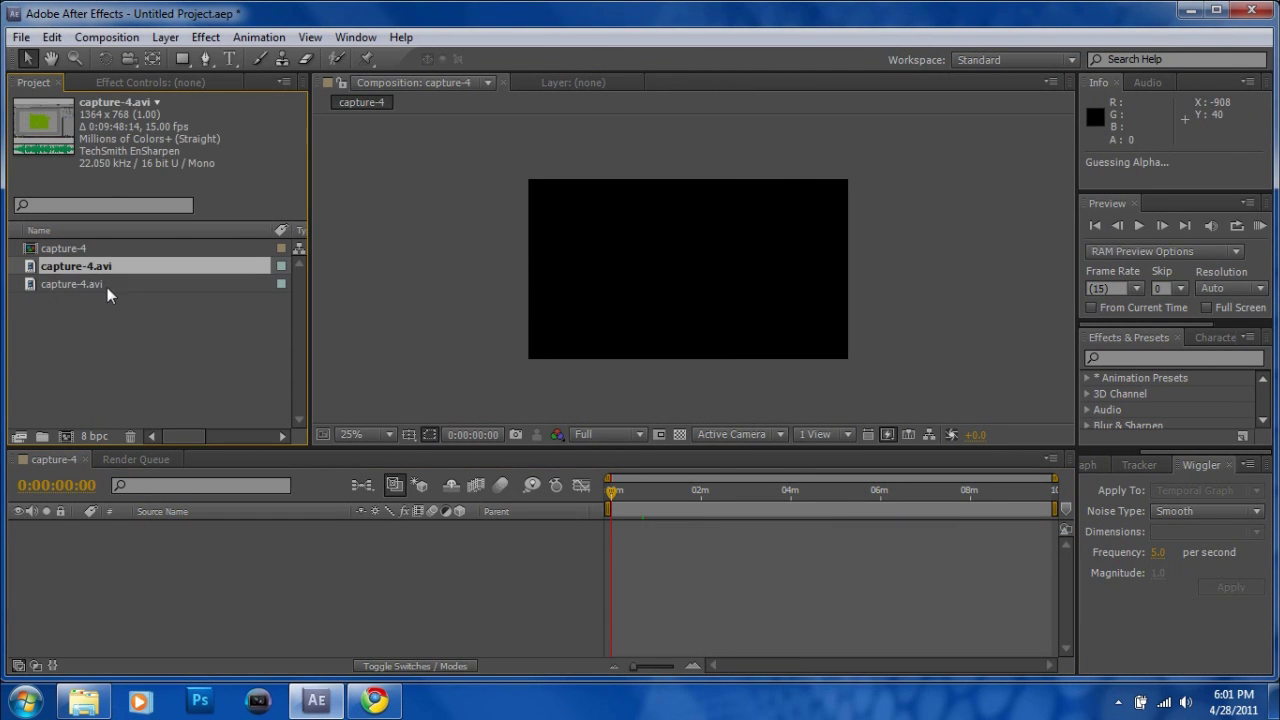
drag(78, 266, 663, 270)
scroll(623, 245, up, 2)
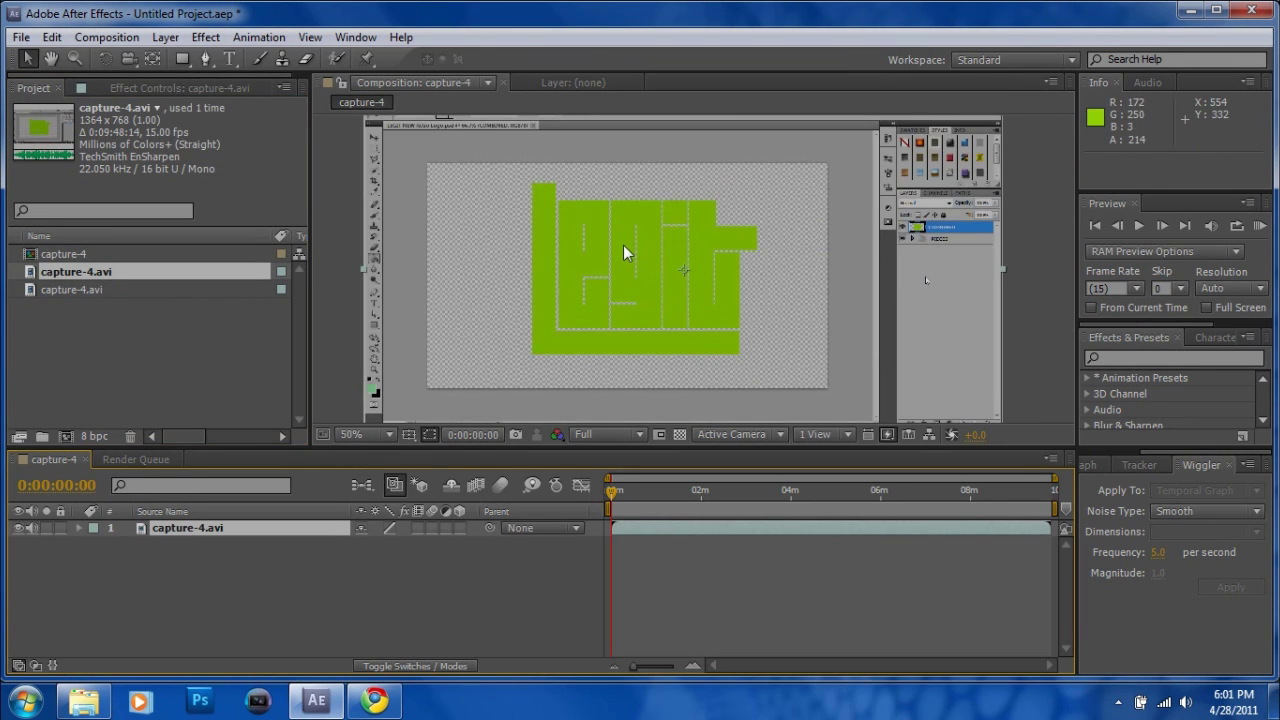
scroll(623, 245, down, 4)
scroll(624, 245, up, 2)
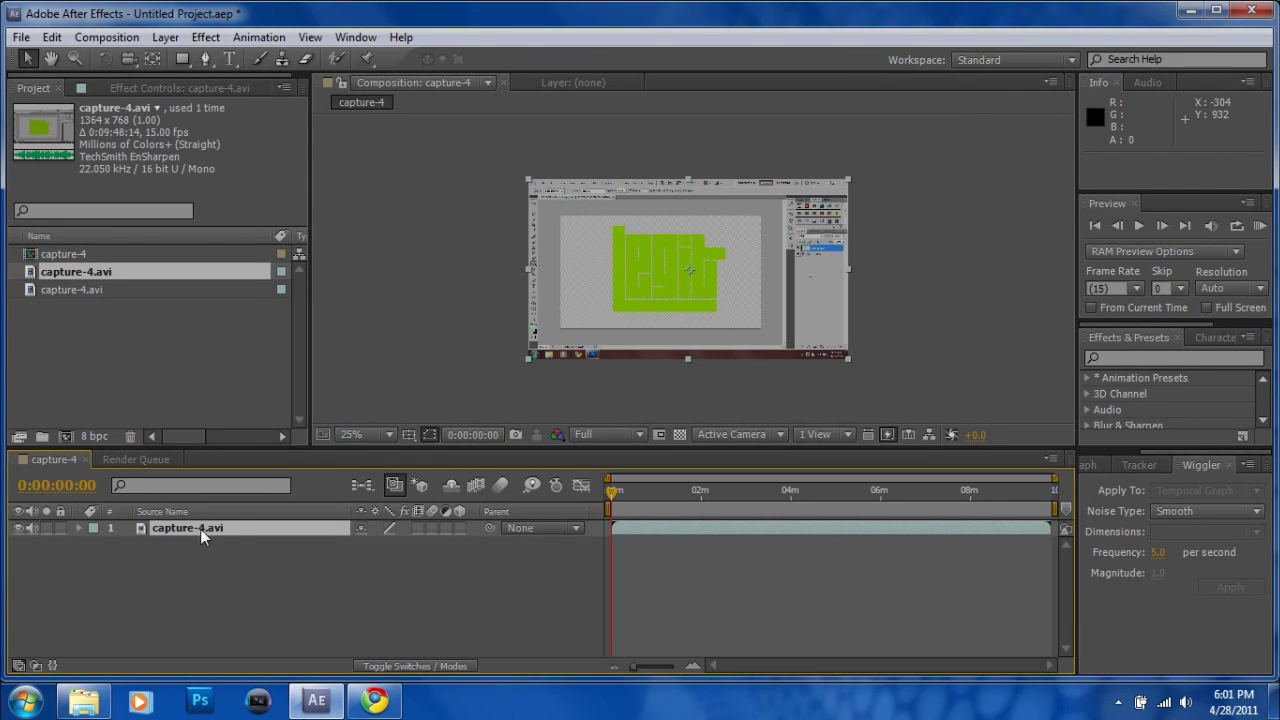
click(165, 37)
Step: Time-stretch the capture-4.avi layer to 25%, shortening it from 0:09:48:14 to 0:02:27:04
mouse_move(258, 260)
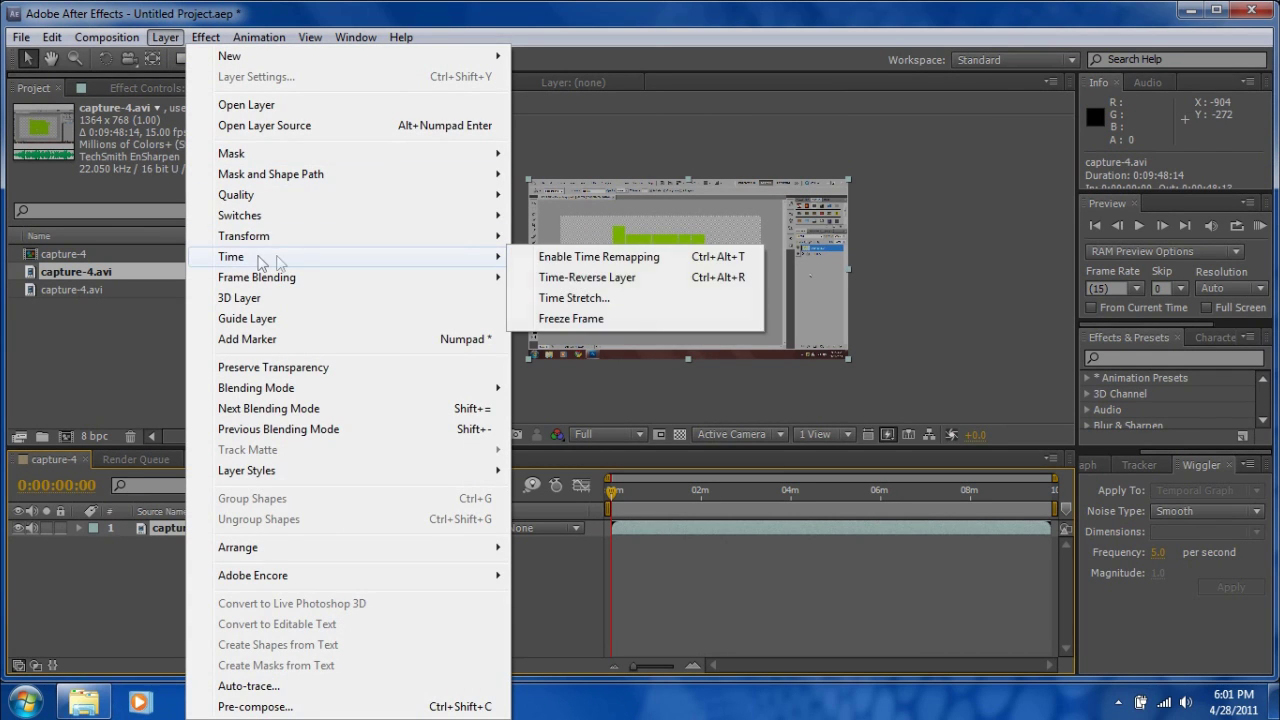
click(602, 301)
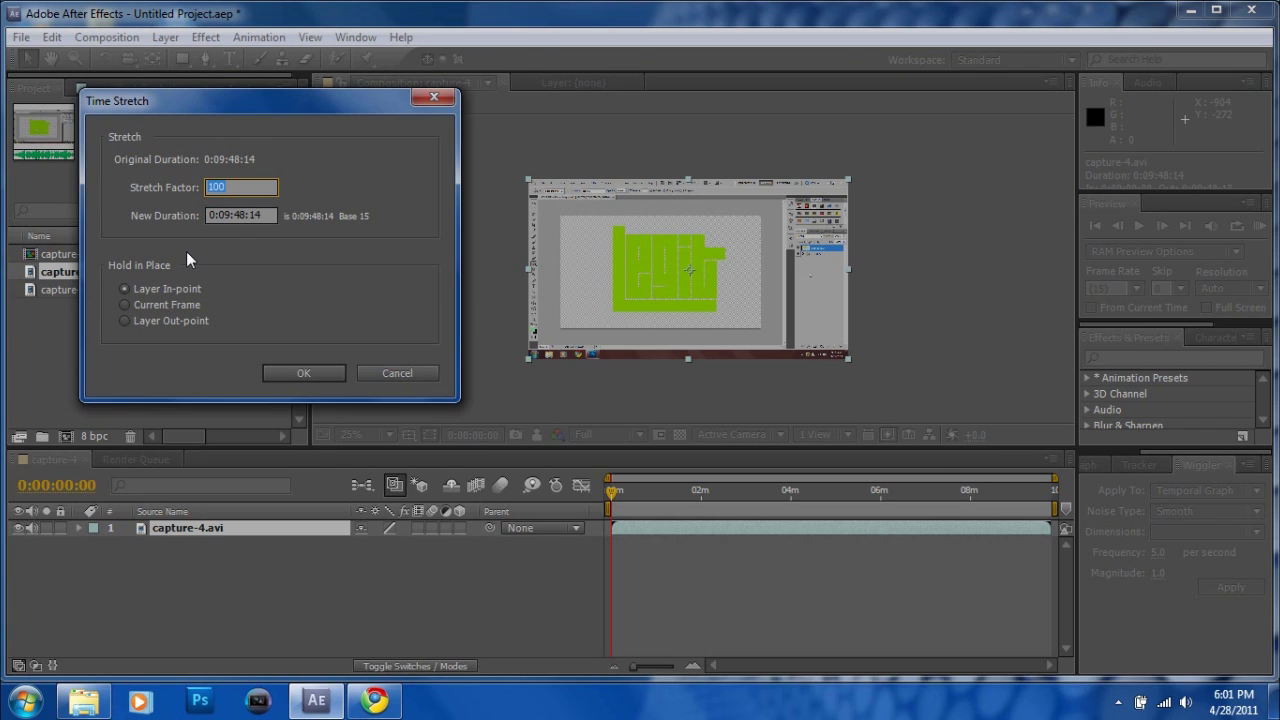
key(BackSpace)
text(20)
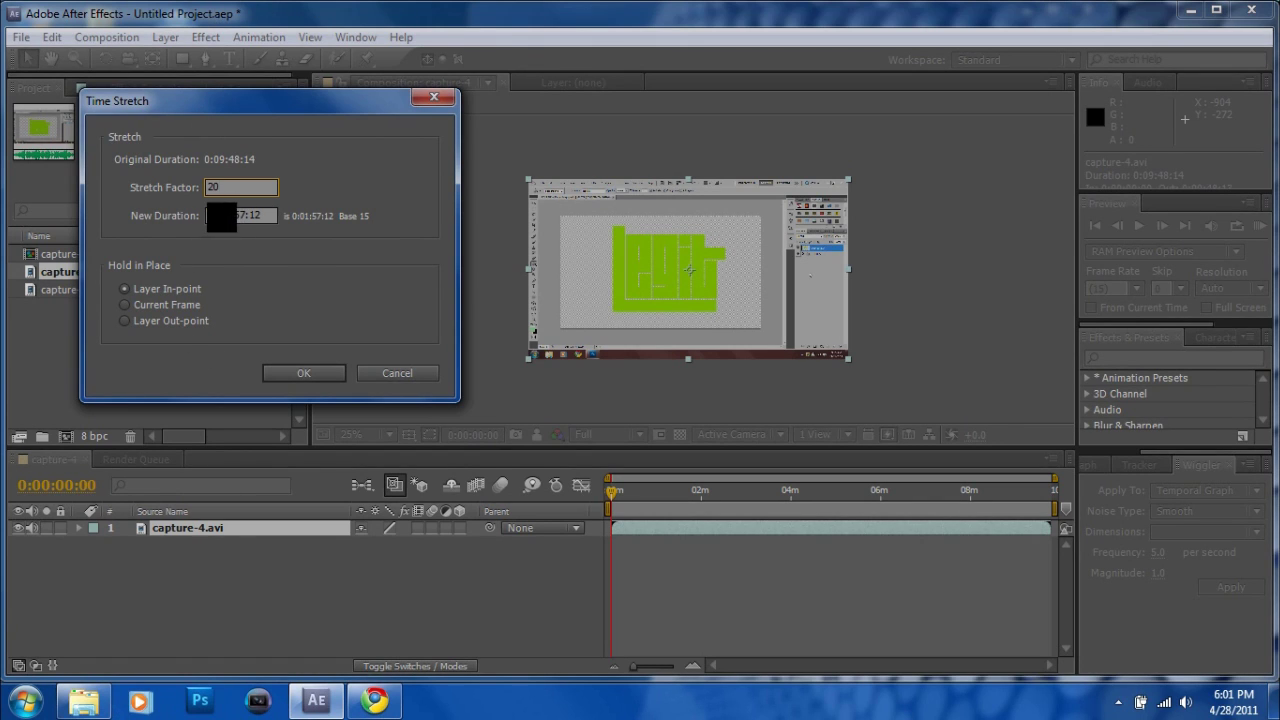
click(228, 216)
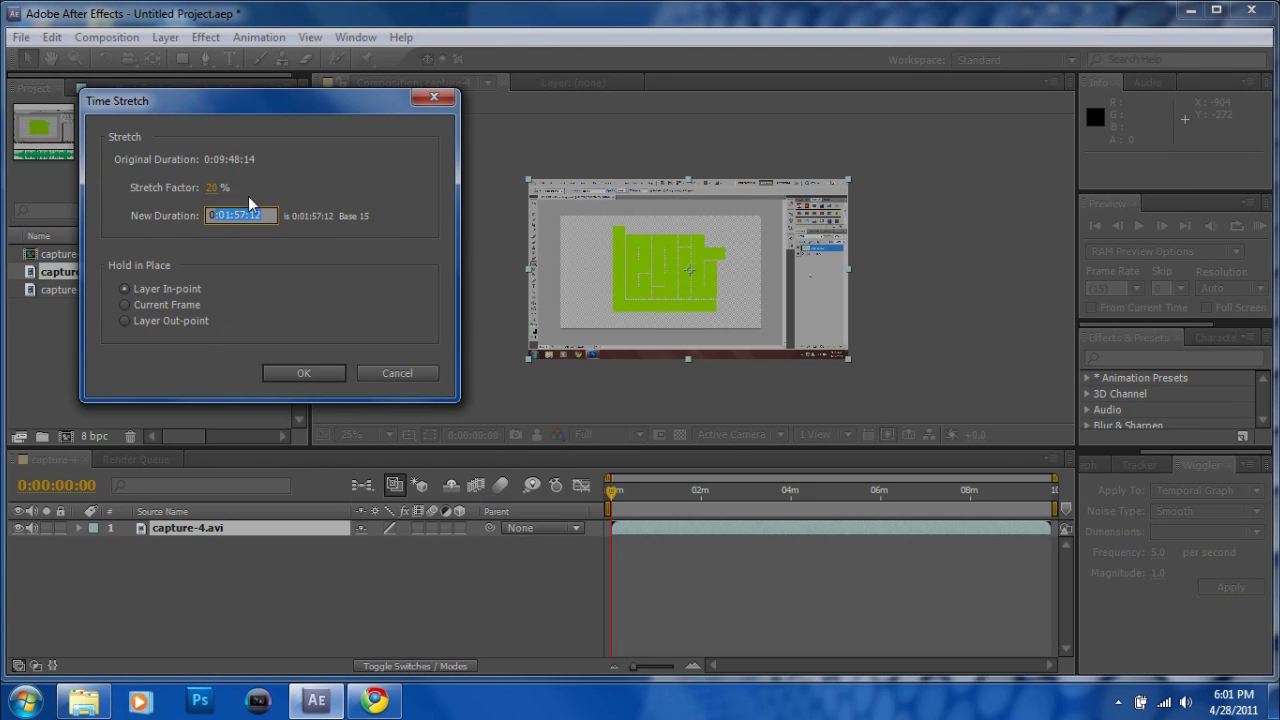
click(238, 216)
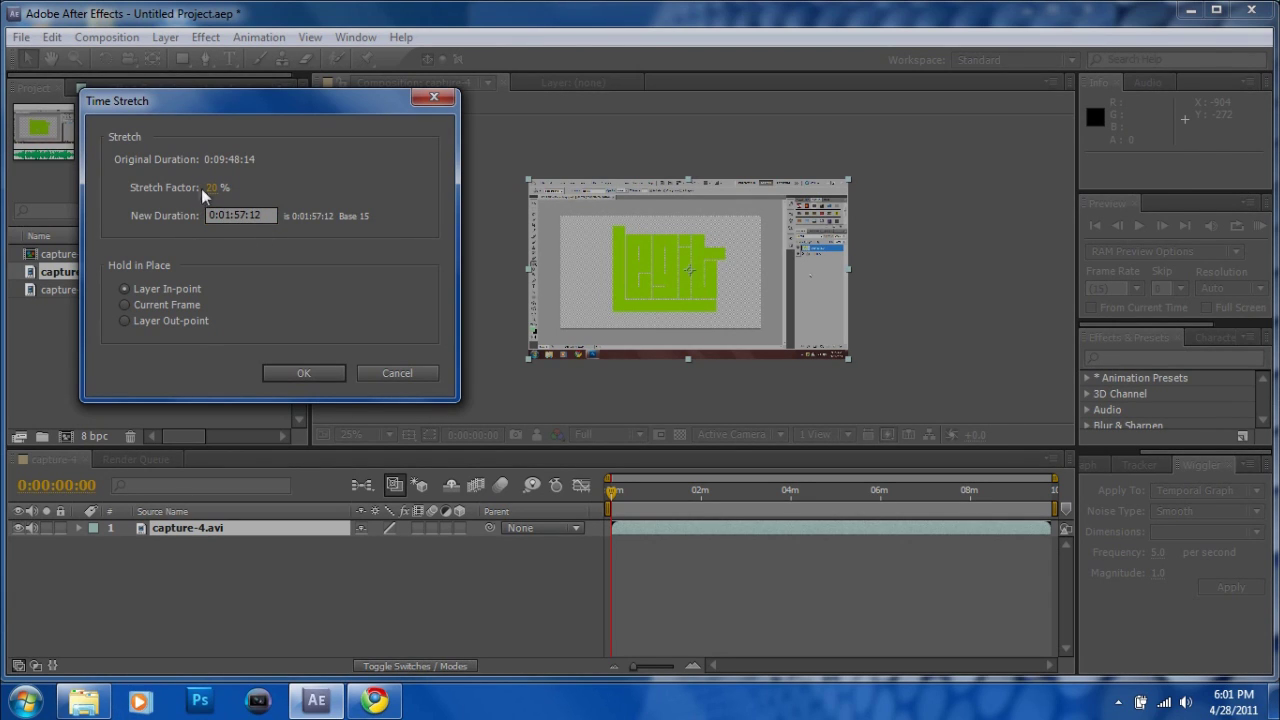
drag(217, 204, 222, 200)
click(304, 372)
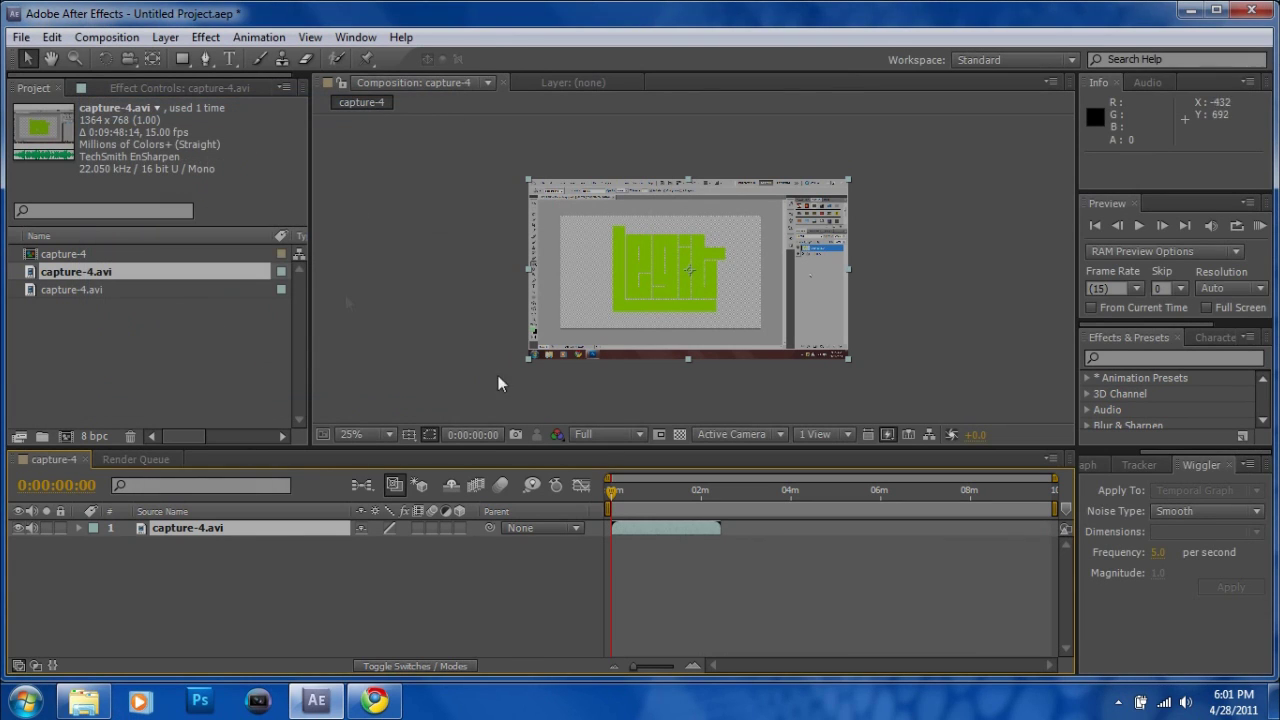
click(614, 492)
drag(618, 494, 688, 487)
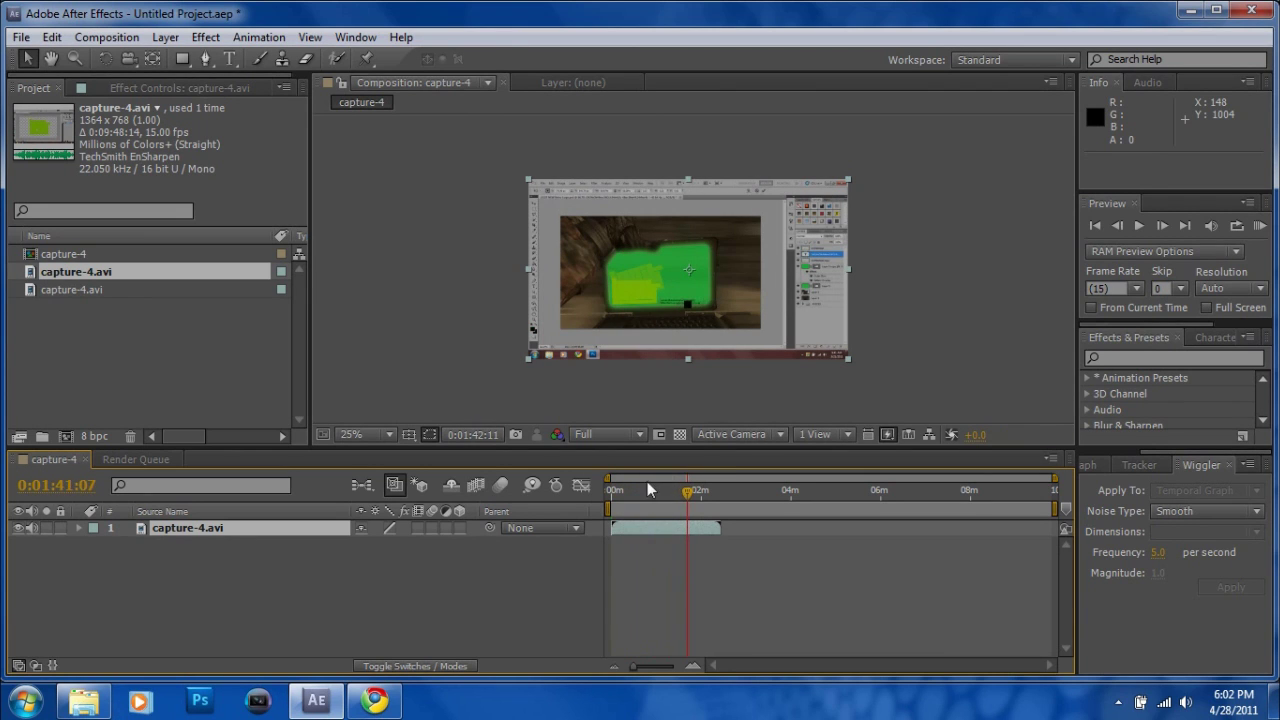
drag(647, 481, 586, 495)
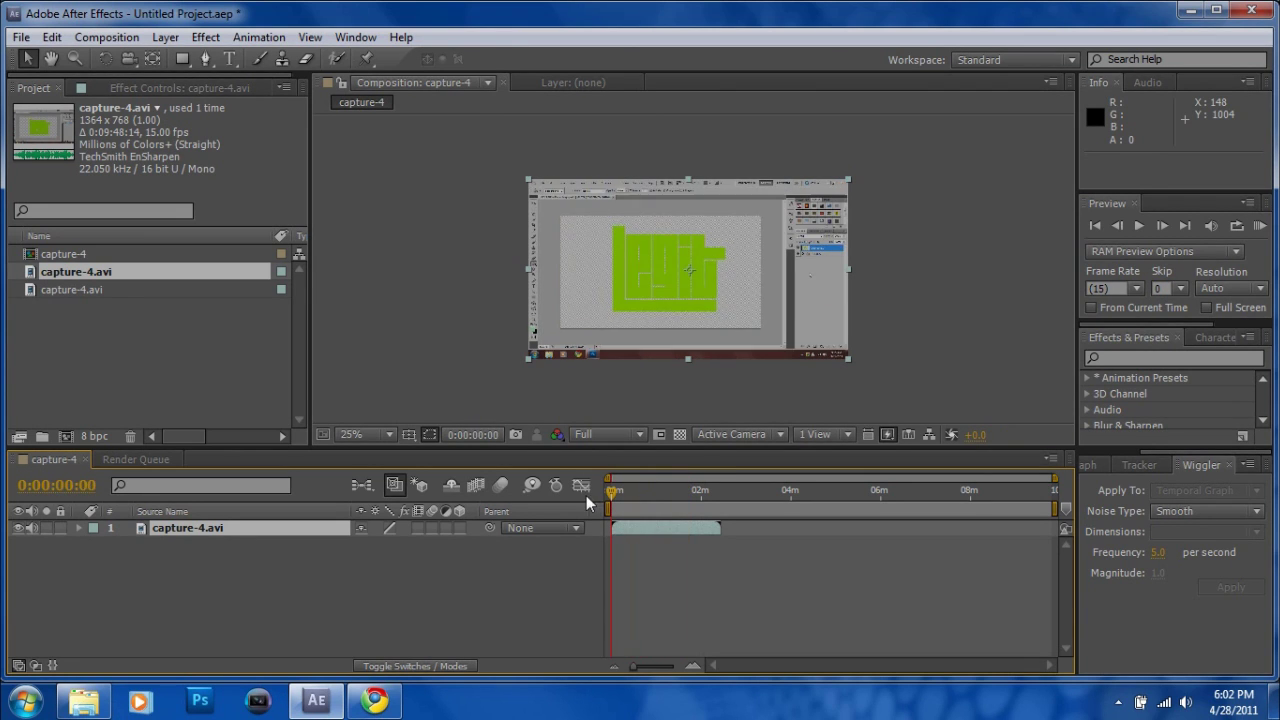
click(138, 459)
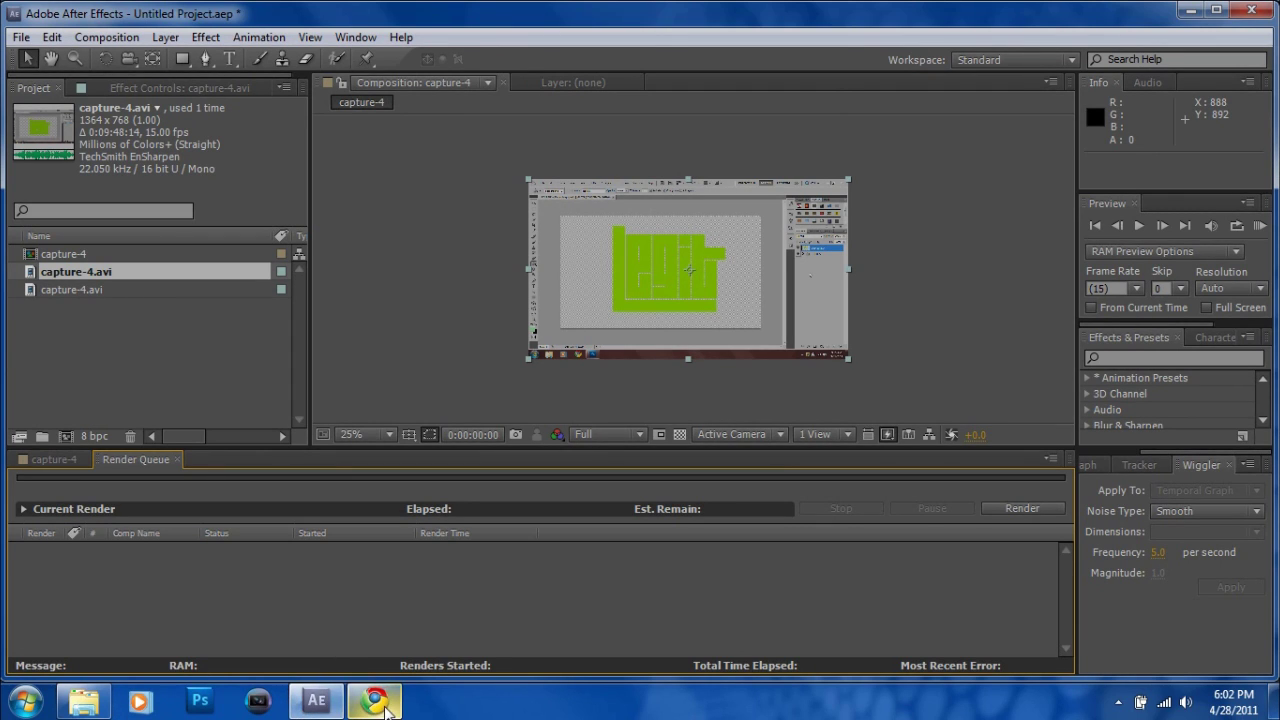
mouse_move(387, 707)
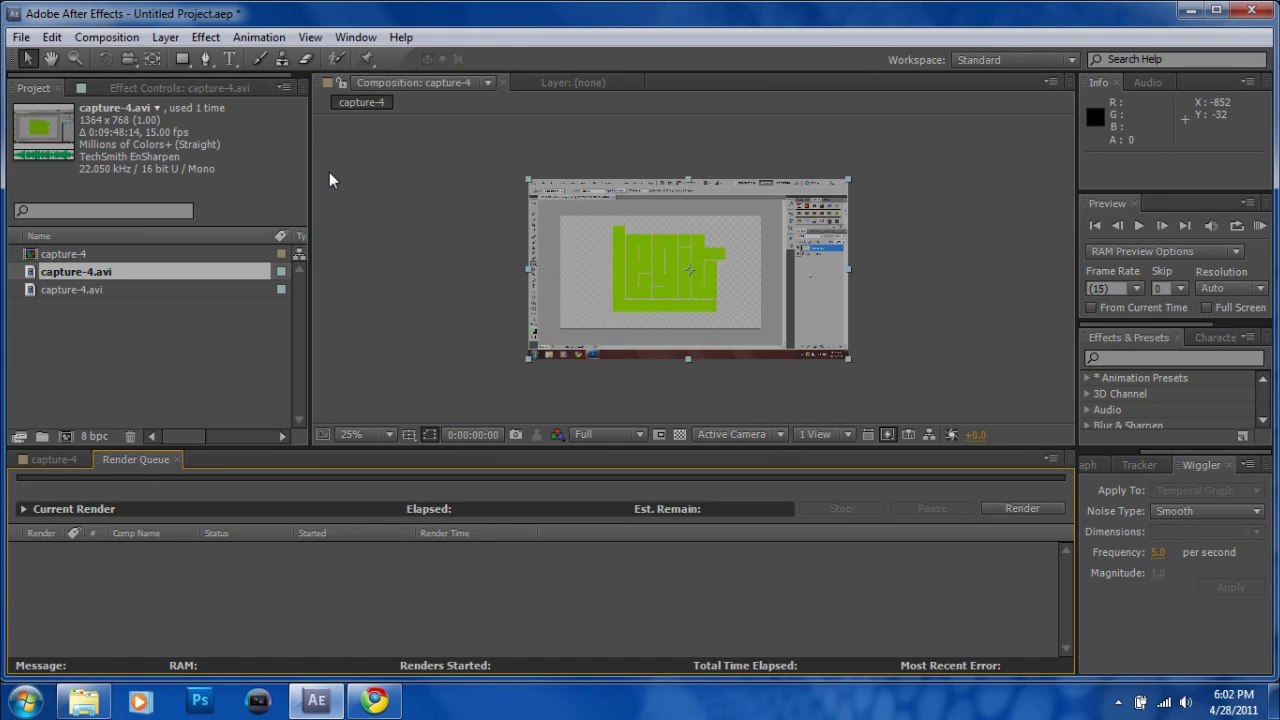
click(60, 460)
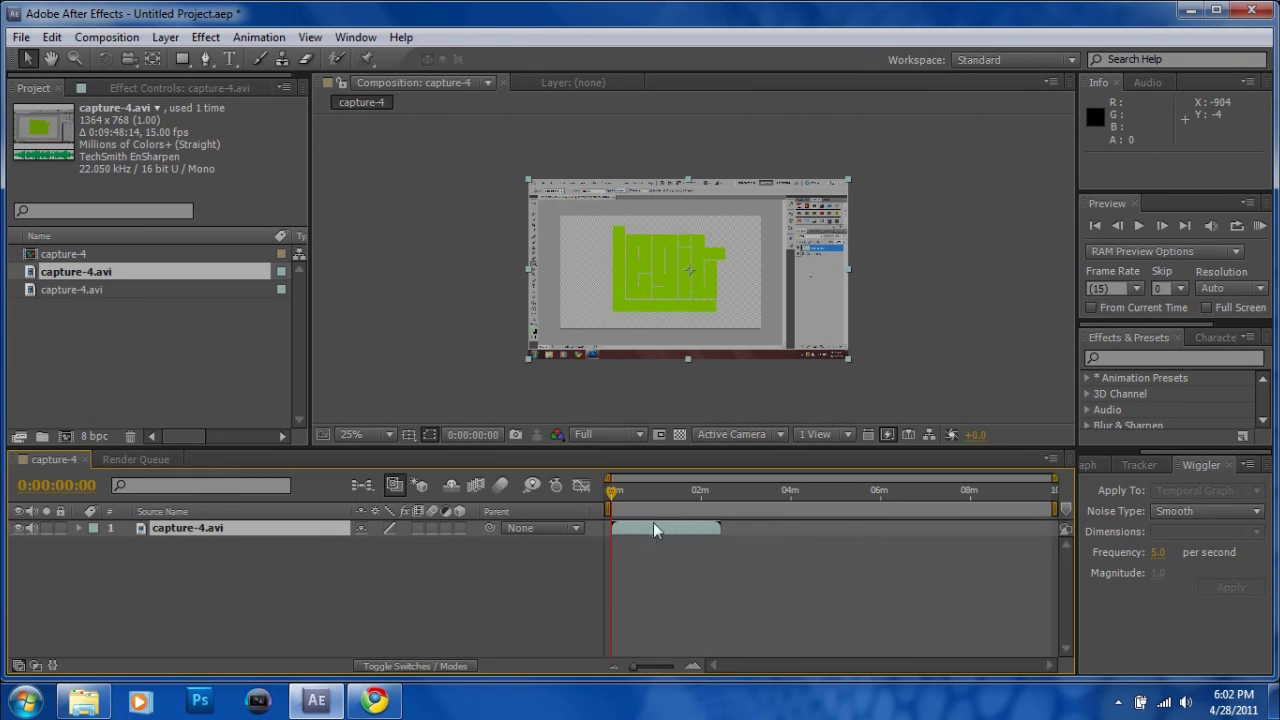
click(610, 495)
click(653, 491)
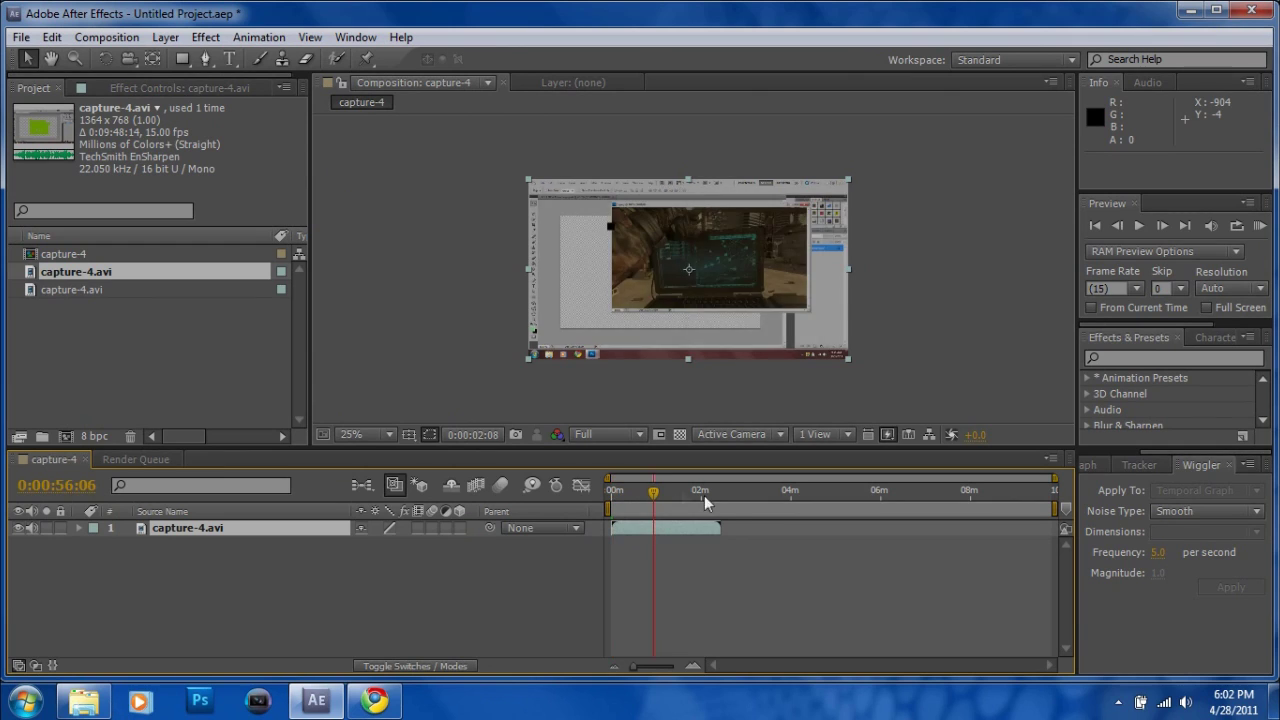
drag(653, 491, 600, 490)
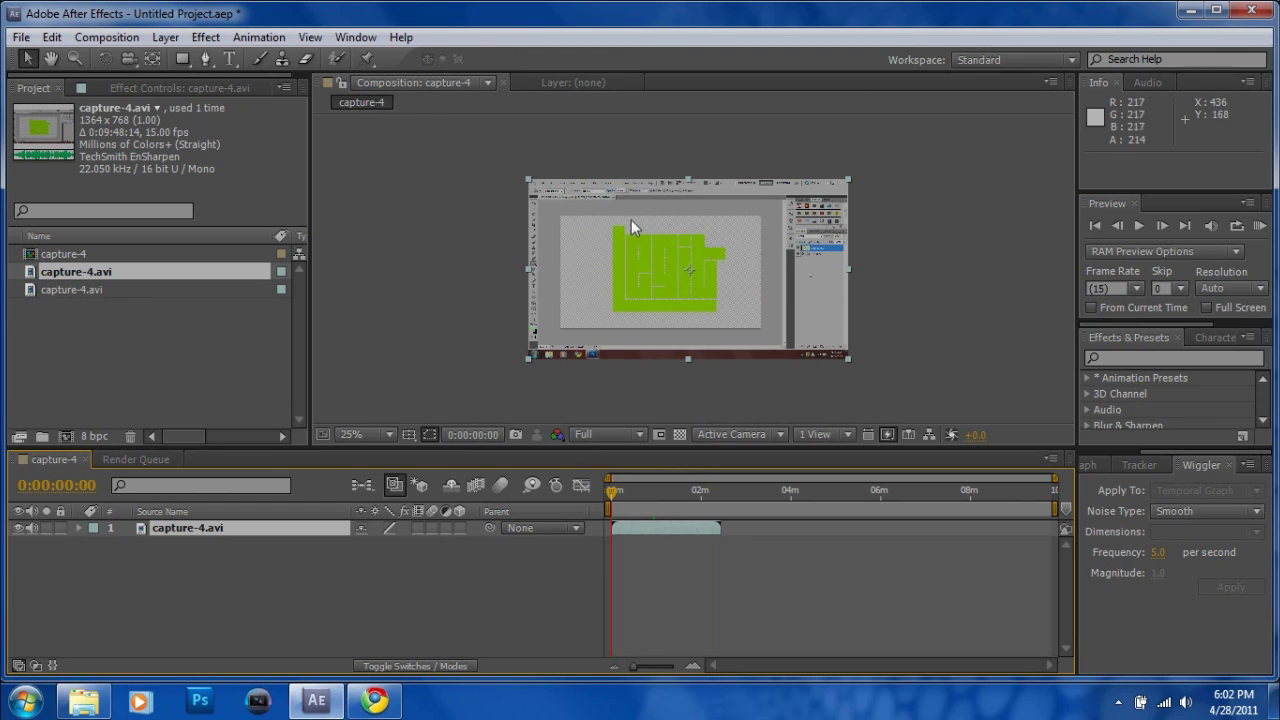
scroll(616, 250, up, 4)
scroll(615, 261, up, 1)
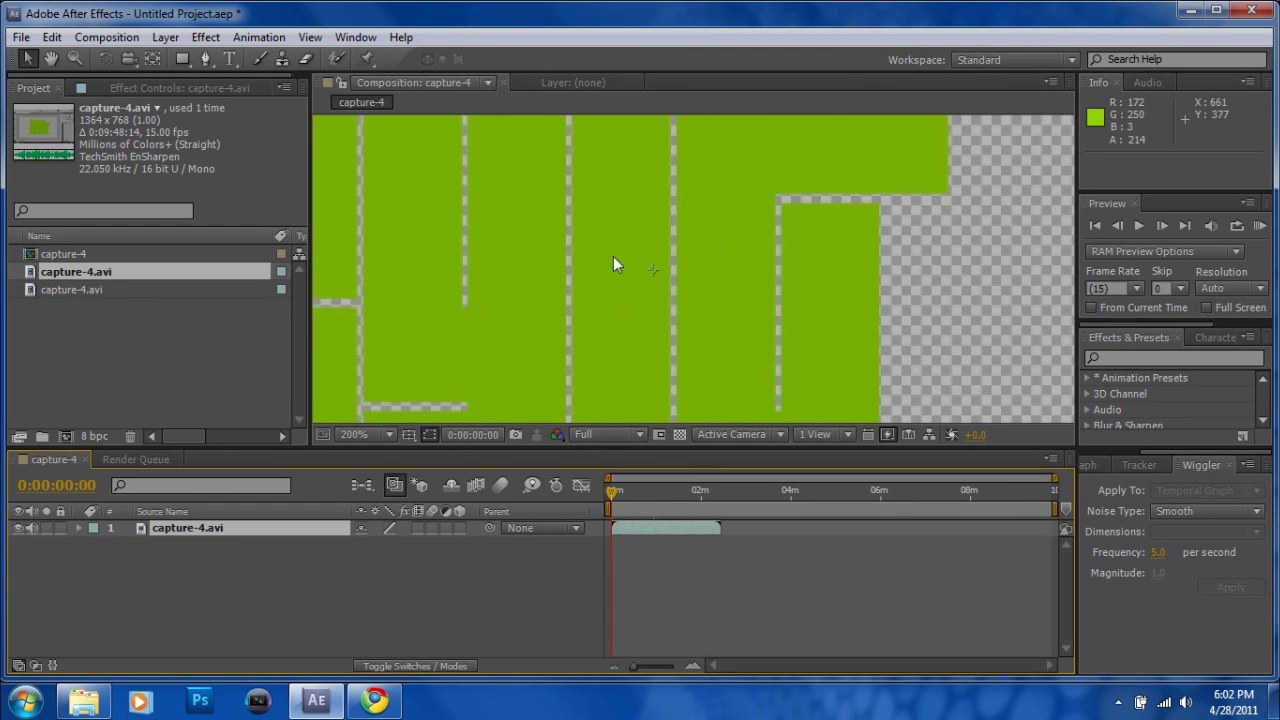
scroll(608, 263, down, 3)
scroll(602, 260, up, 4)
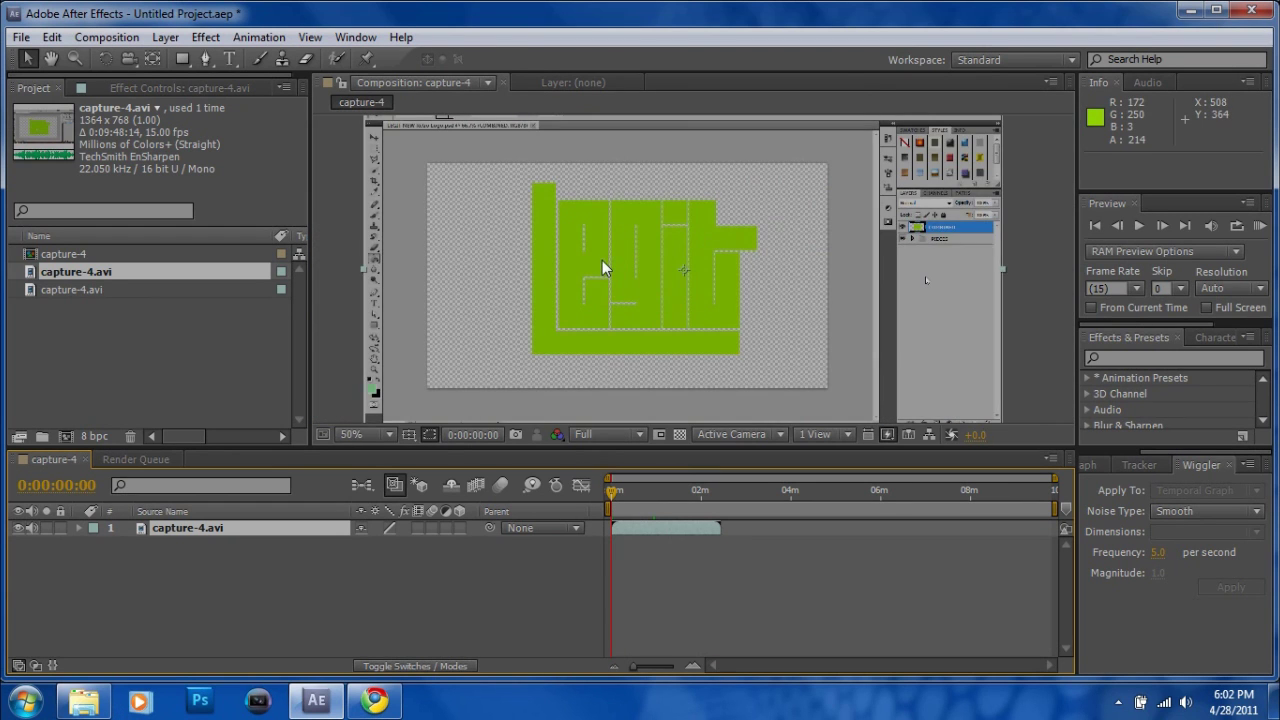
scroll(602, 278, down, 1)
scroll(585, 270, down, 1)
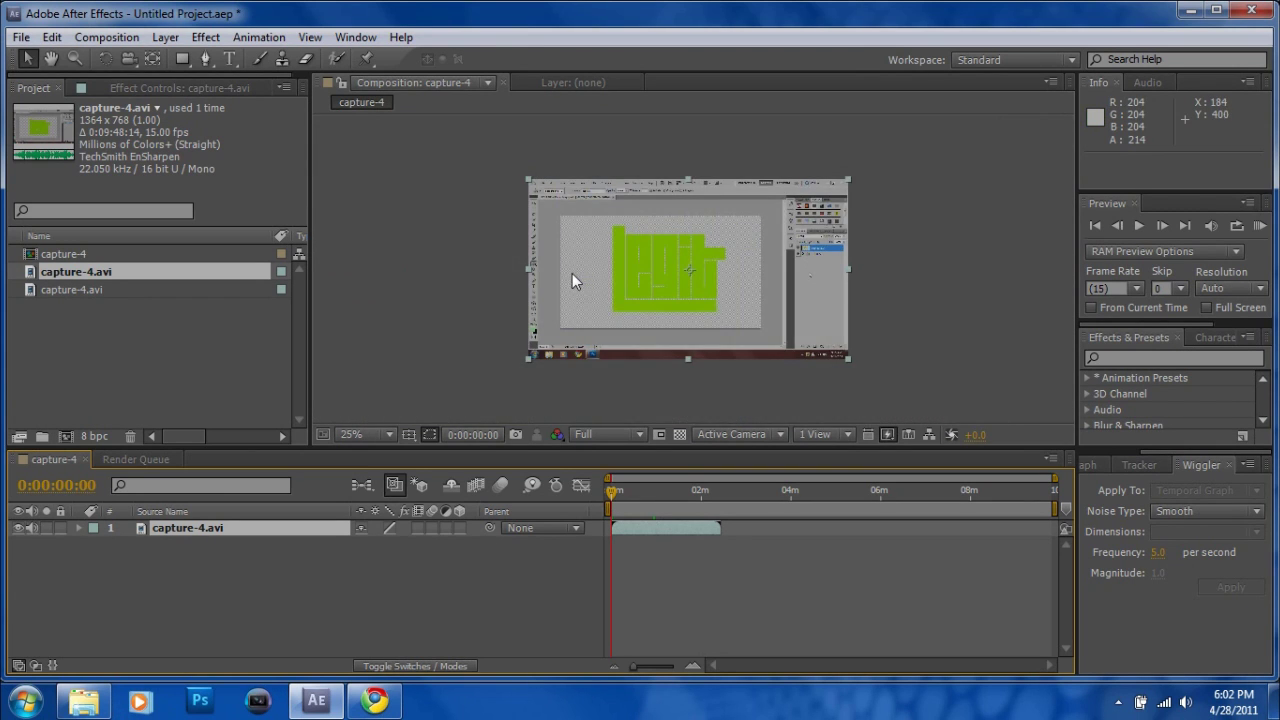
scroll(572, 273, up, 1)
scroll(573, 279, up, 1)
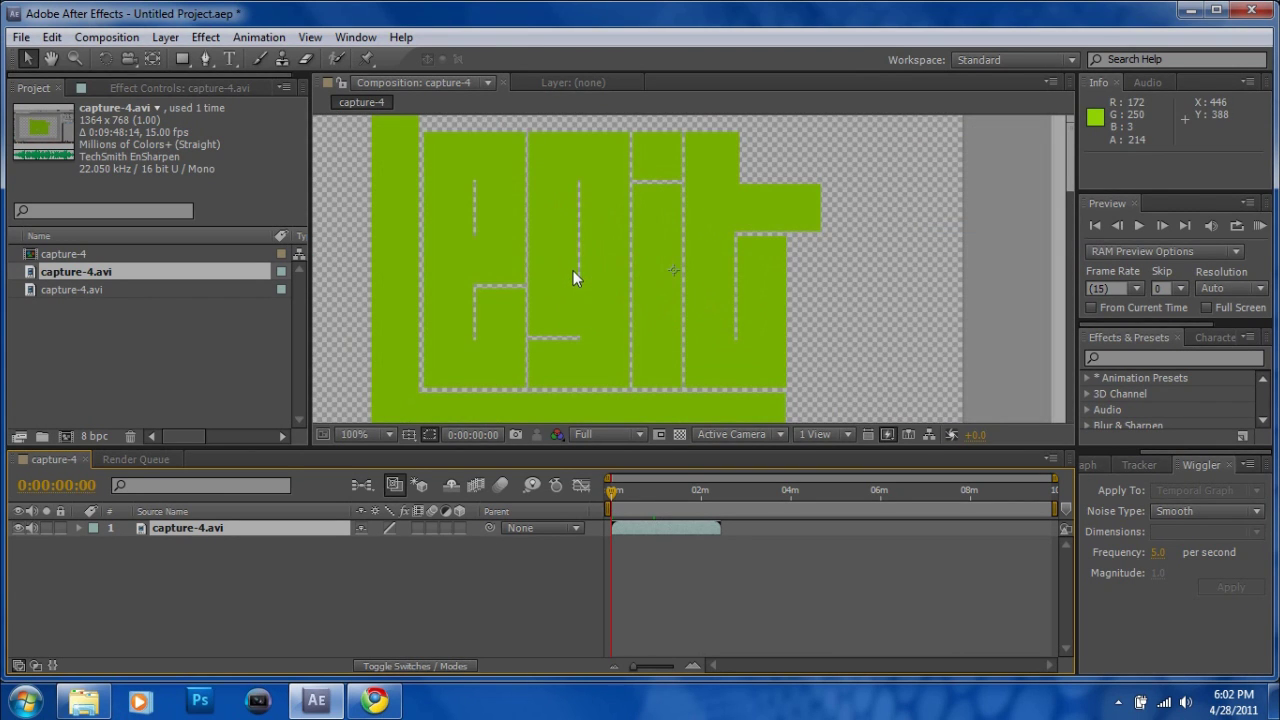
scroll(574, 274, down, 2)
scroll(574, 276, up, 2)
scroll(574, 277, down, 2)
scroll(567, 276, up, 2)
scroll(567, 282, down, 1)
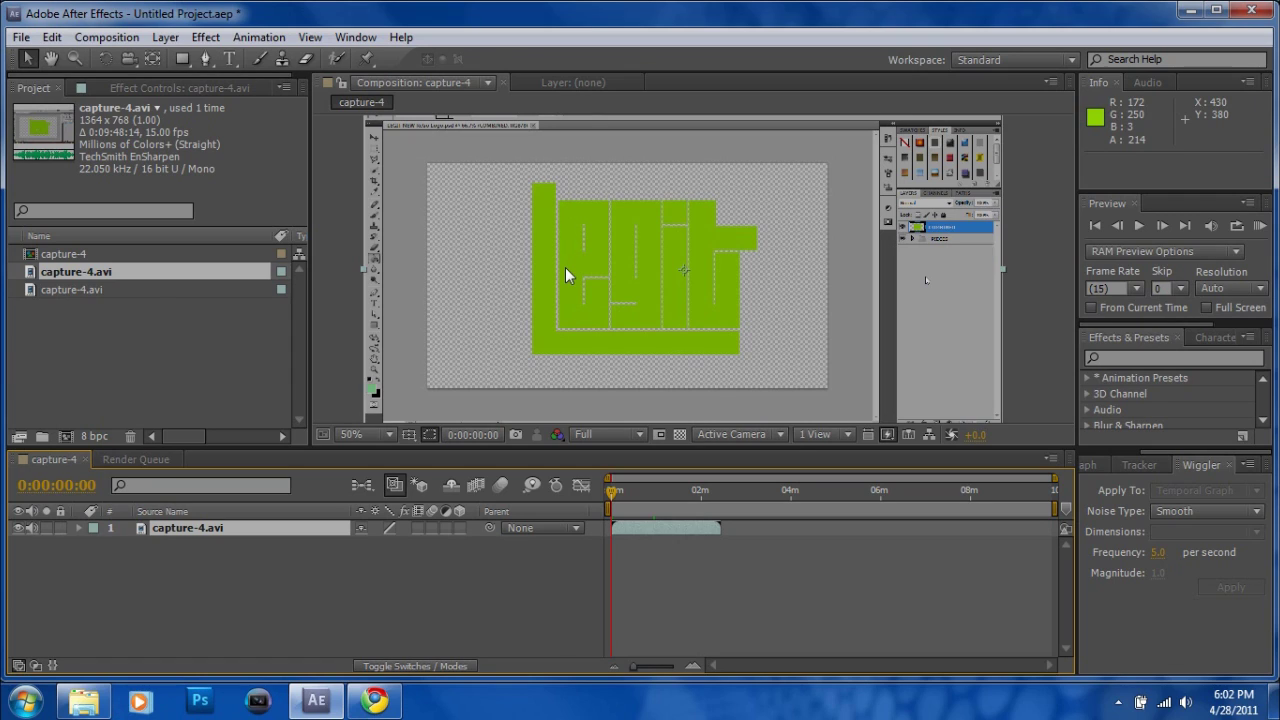